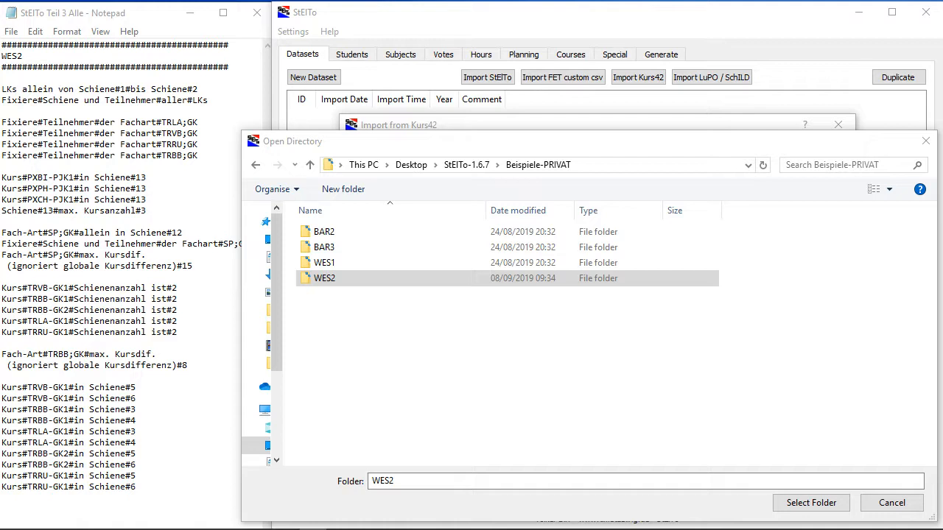
Step: Import the Kurs42 export files from the WES2 folder, check the import report to its end and close it
{"action": "left_click", "coordinate": [329, 285]}
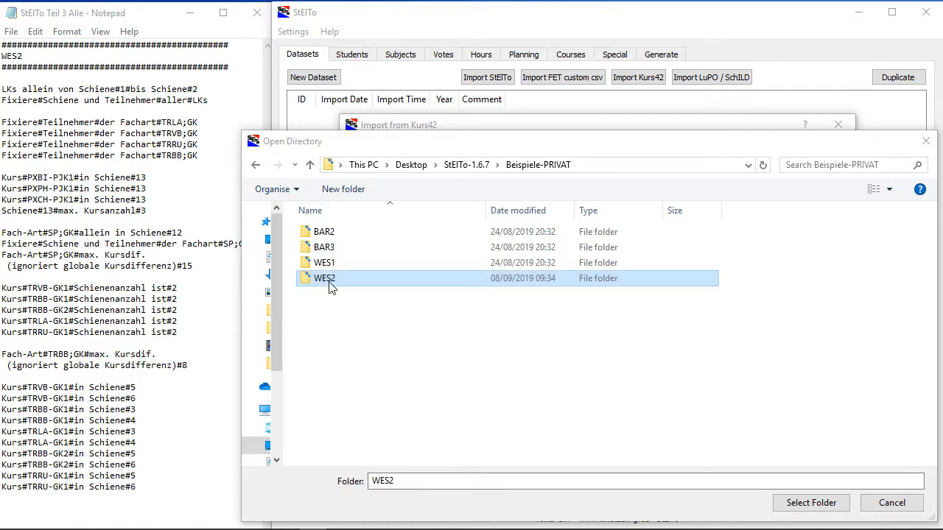
{"action": "double_click", "coordinate": [329, 286]}
{"action": "left_click", "coordinate": [813, 506]}
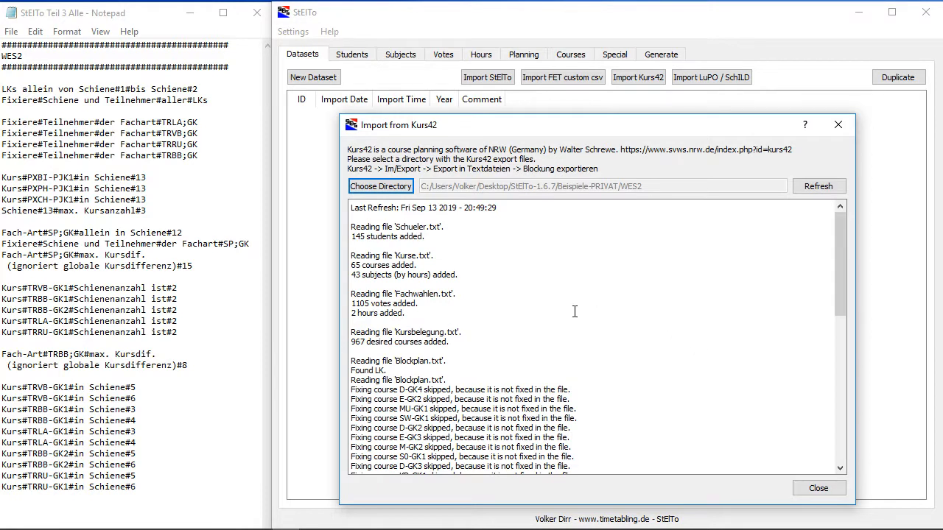
{"action": "scroll", "coordinate": [575, 311], "scroll_direction": "down", "scroll_amount": 15}
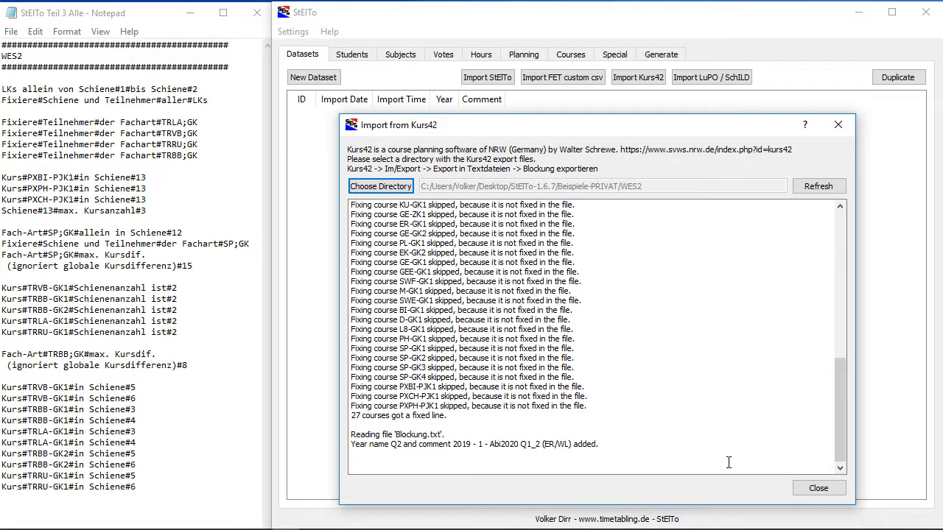
{"action": "left_click", "coordinate": [818, 489]}
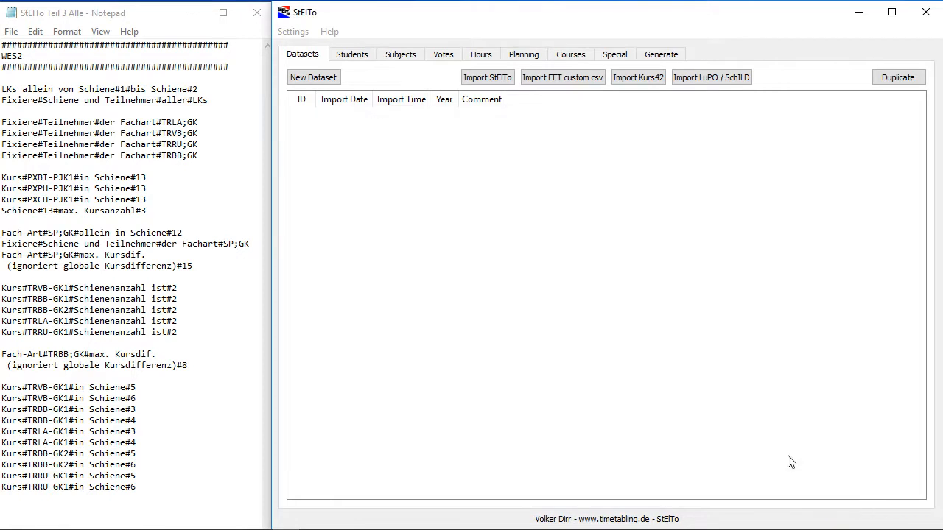
Step: Review the imported students sorted by descending last name and the subjects sorted by descending hours
{"action": "left_click", "coordinate": [353, 57]}
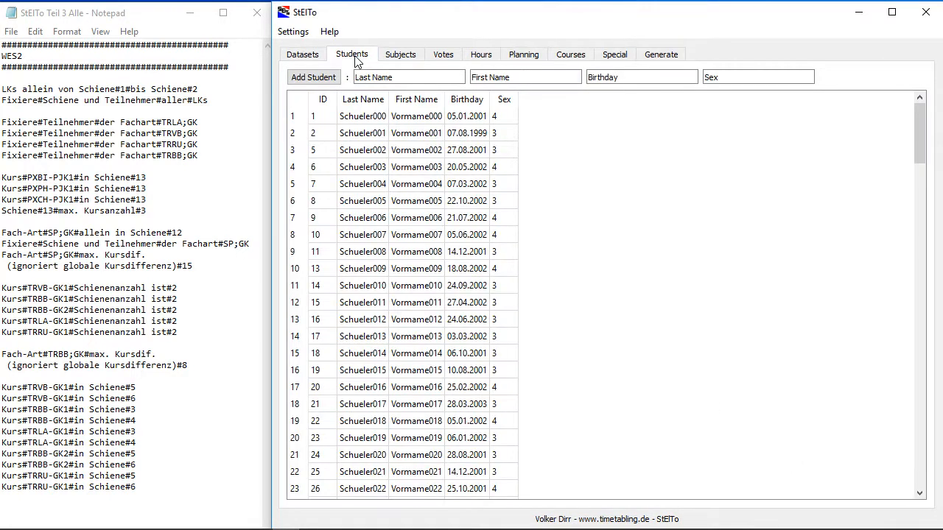
{"action": "left_click", "coordinate": [366, 105]}
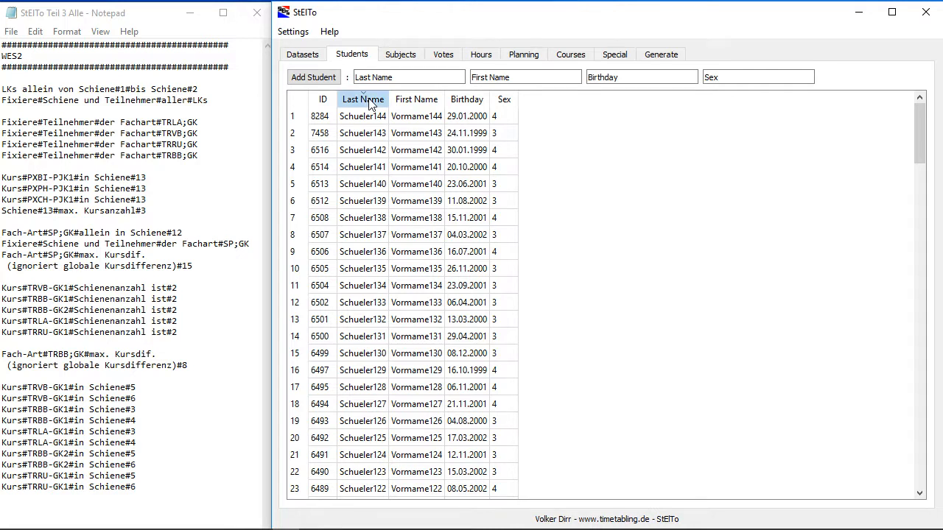
{"action": "left_click", "coordinate": [368, 101]}
{"action": "left_click", "coordinate": [366, 100]}
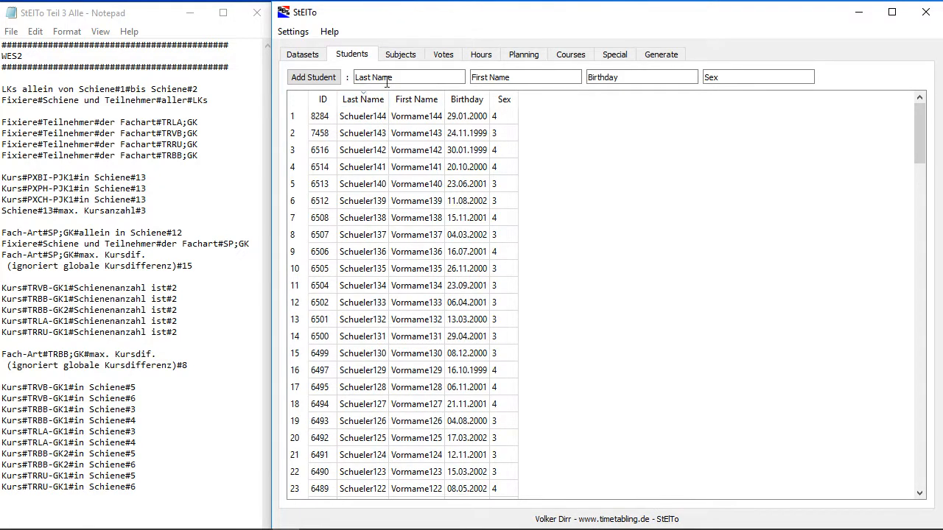
{"action": "left_click", "coordinate": [401, 59]}
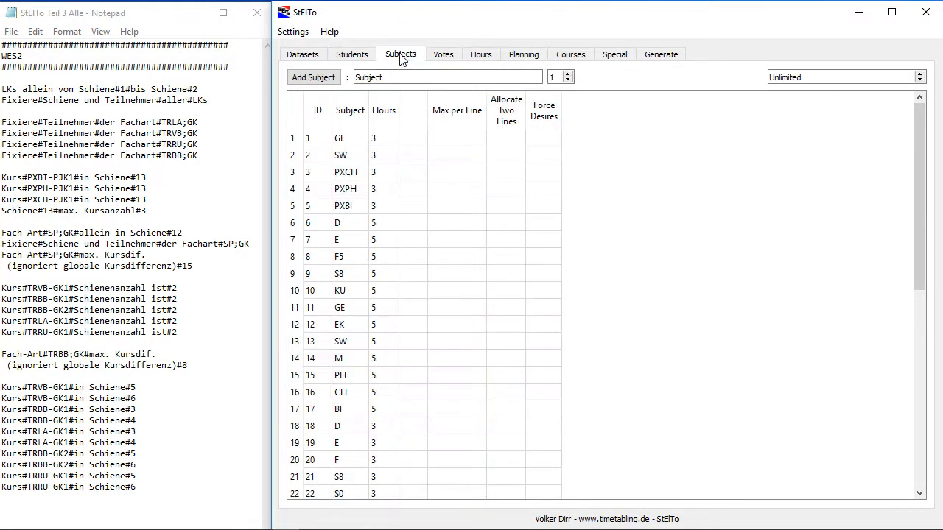
{"action": "left_click", "coordinate": [384, 117]}
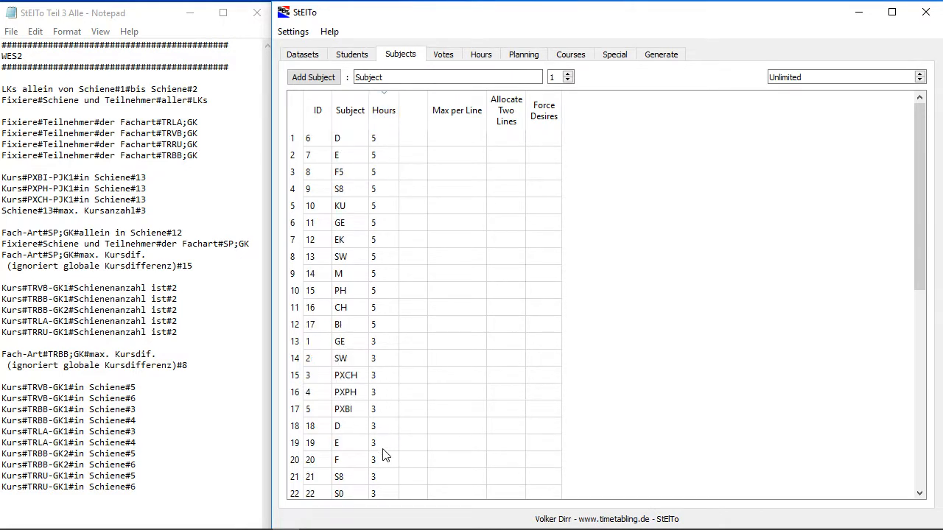
Step: Examine the students' subject votes sorted by ascending number of votes, from the first to the last students
{"action": "left_click", "coordinate": [444, 55]}
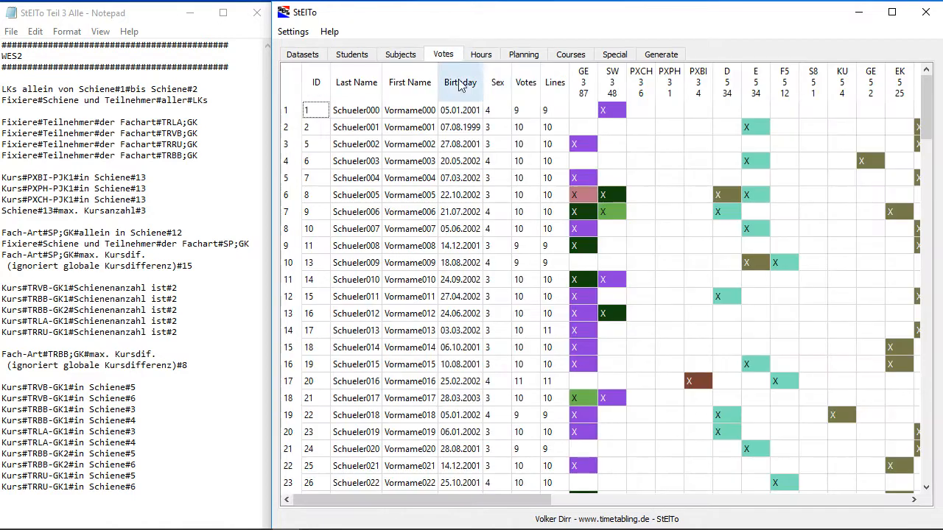
{"action": "left_click", "coordinate": [519, 92]}
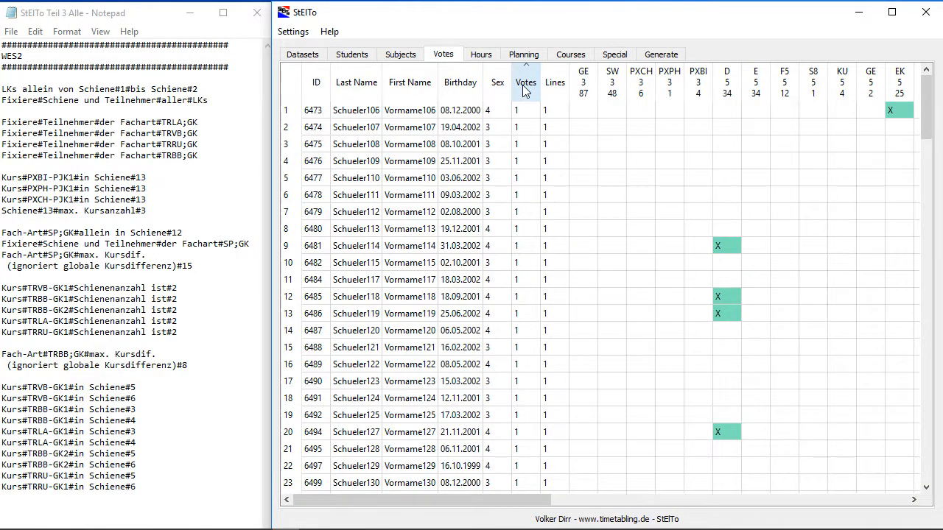
{"action": "scroll", "coordinate": [500, 195], "scroll_direction": "down", "scroll_amount": 4}
{"action": "scroll", "coordinate": [501, 195], "scroll_direction": "down", "scroll_amount": 3}
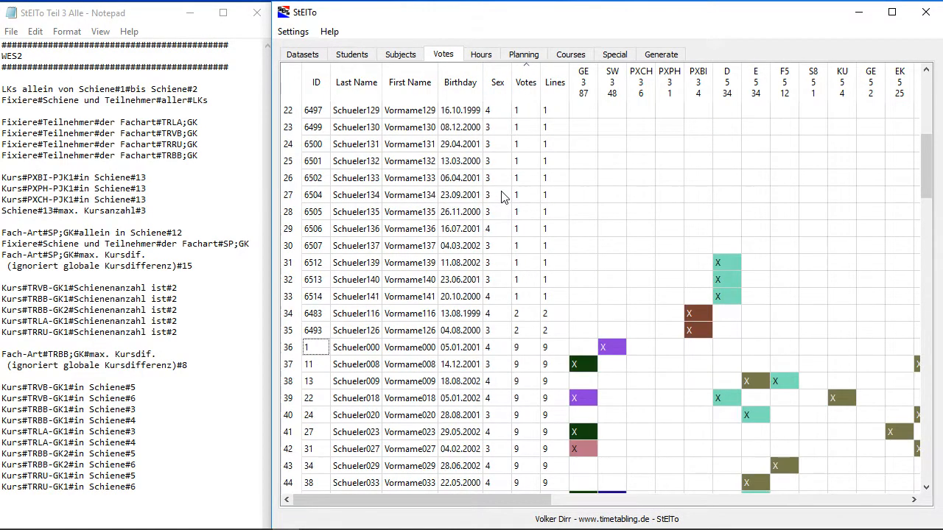
{"action": "scroll", "coordinate": [516, 310], "scroll_direction": "down", "scroll_amount": 4}
{"action": "scroll", "coordinate": [517, 291], "scroll_direction": "down", "scroll_amount": 20}
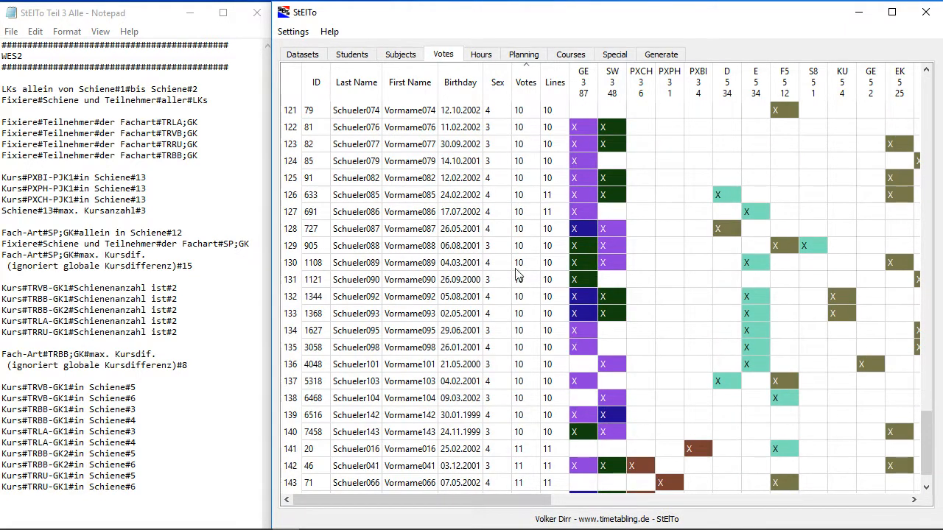
{"action": "left_click_drag", "start_coordinate": [924, 442], "coordinate": [871, 71]}
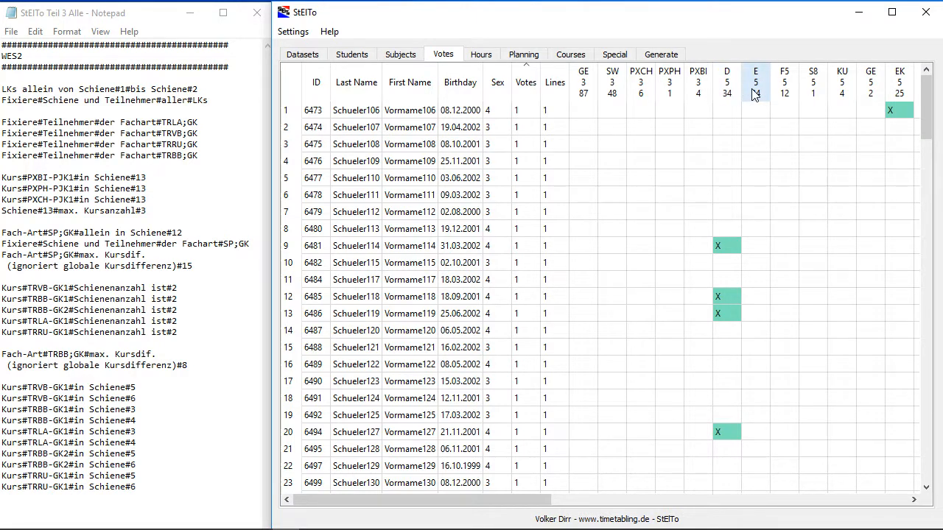
{"action": "left_click_drag", "start_coordinate": [505, 500], "coordinate": [549, 434]}
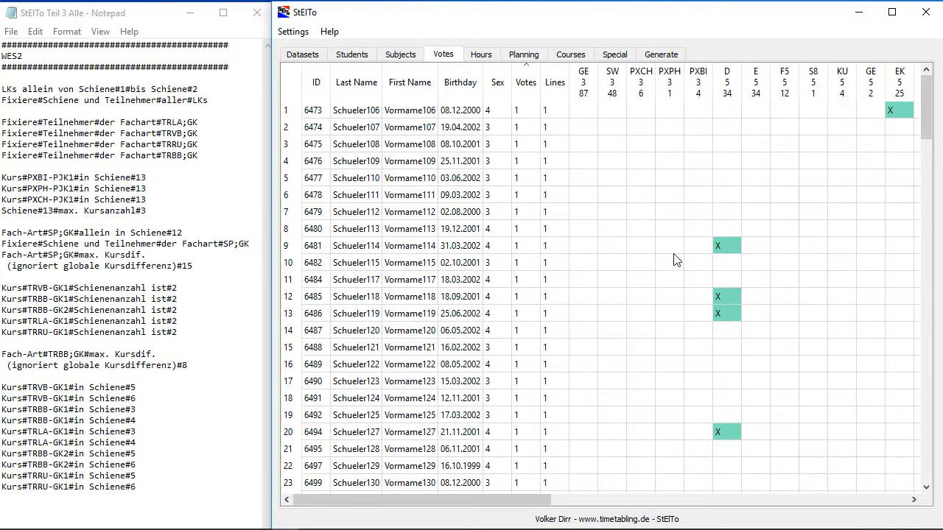
Step: Check the line and student limits per hour type and generate a course plan with seed 1
{"action": "left_click", "coordinate": [480, 55]}
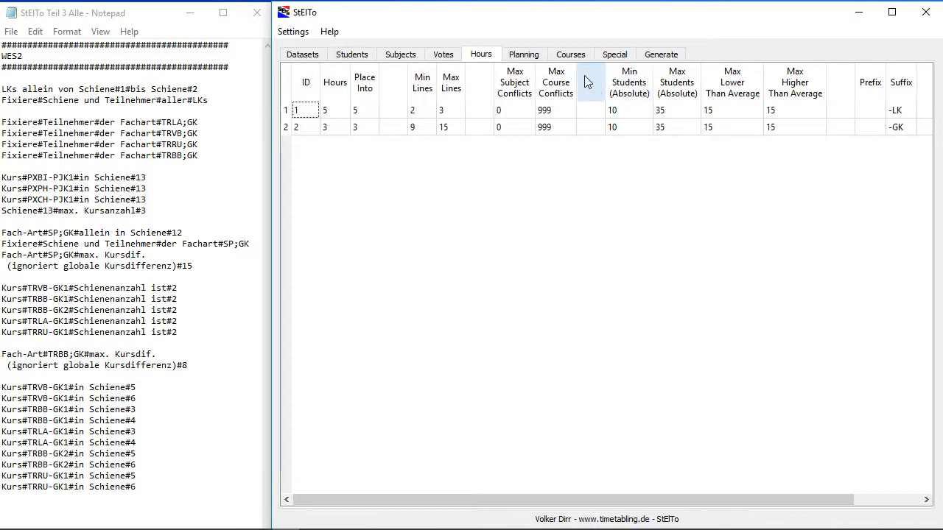
{"action": "left_click", "coordinate": [672, 57]}
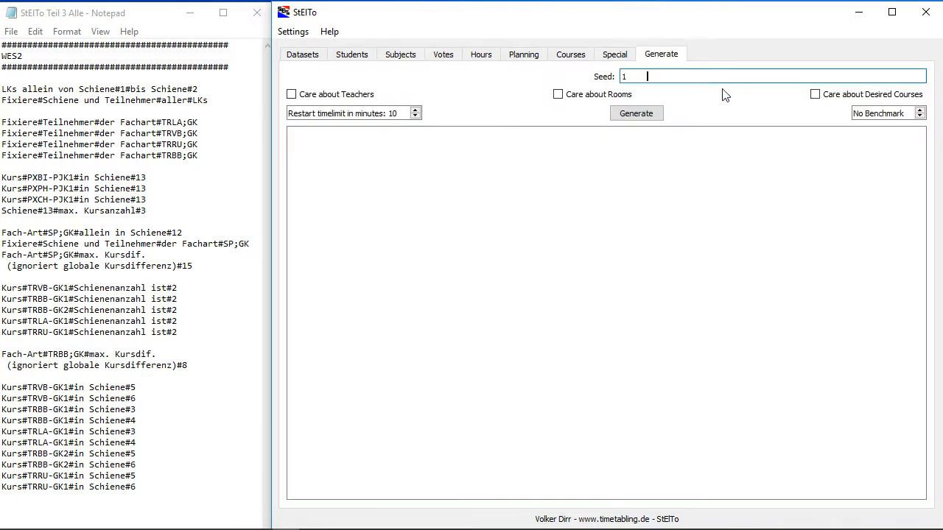
{"action": "left_click", "coordinate": [642, 120]}
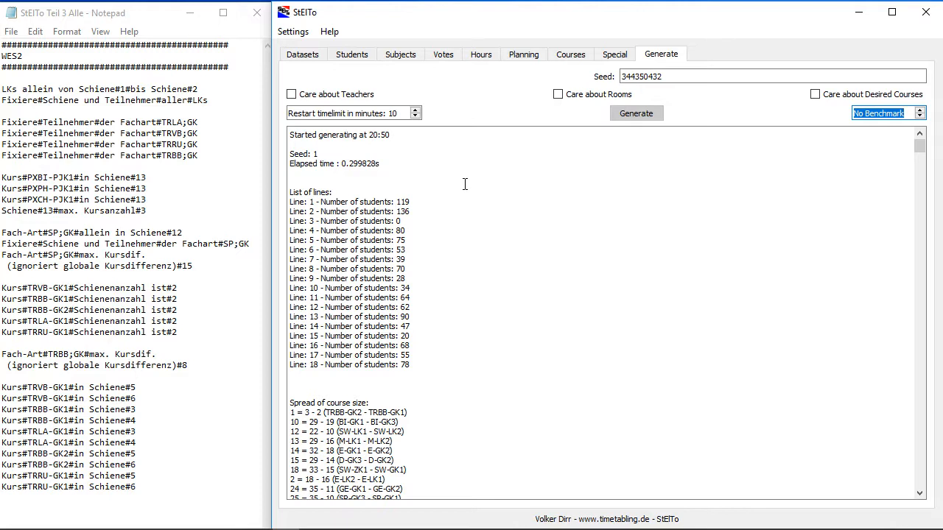
Step: Review the subjects, the planned course numbers and the courses' fixed lines, with the courses sorted by descending hours
{"action": "left_click", "coordinate": [401, 54]}
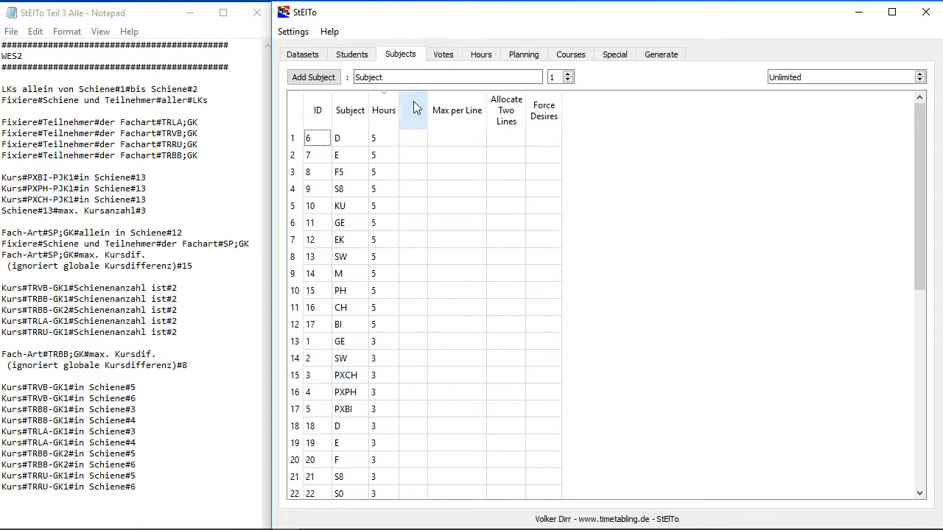
{"action": "left_click", "coordinate": [383, 110]}
{"action": "left_click", "coordinate": [383, 111]}
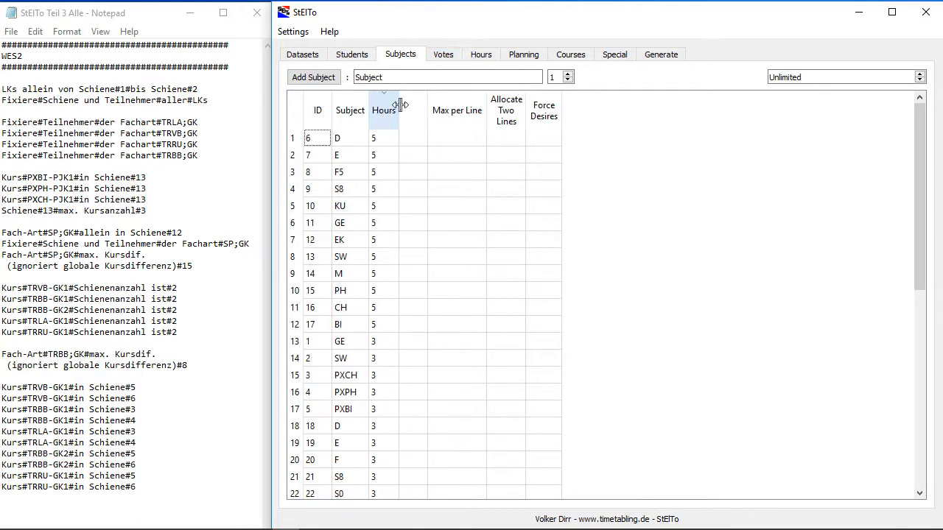
{"action": "left_click", "coordinate": [526, 55]}
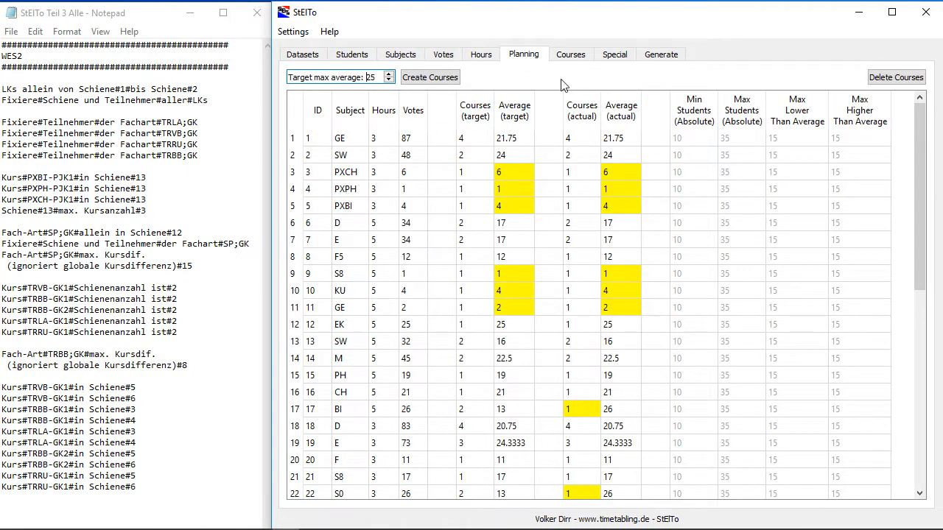
{"action": "left_click", "coordinate": [563, 57]}
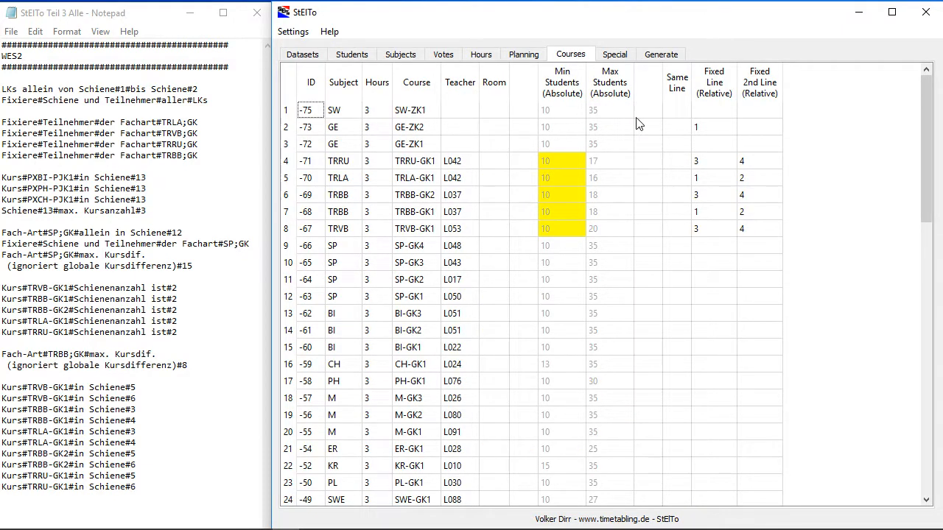
{"action": "left_click", "coordinate": [379, 87]}
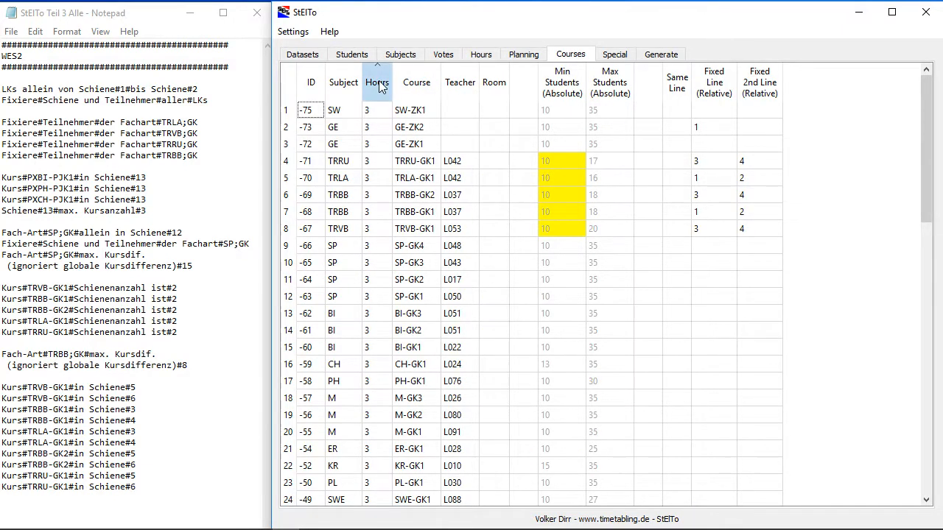
{"action": "left_click", "coordinate": [378, 87]}
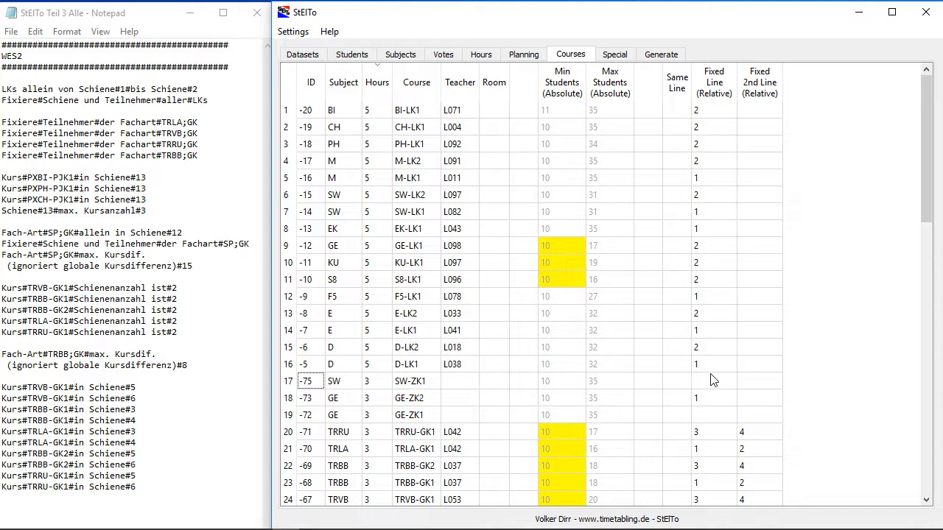
Step: Set the maximum allowed lines for subjects with 5 hours to 2
{"action": "left_click", "coordinate": [481, 56]}
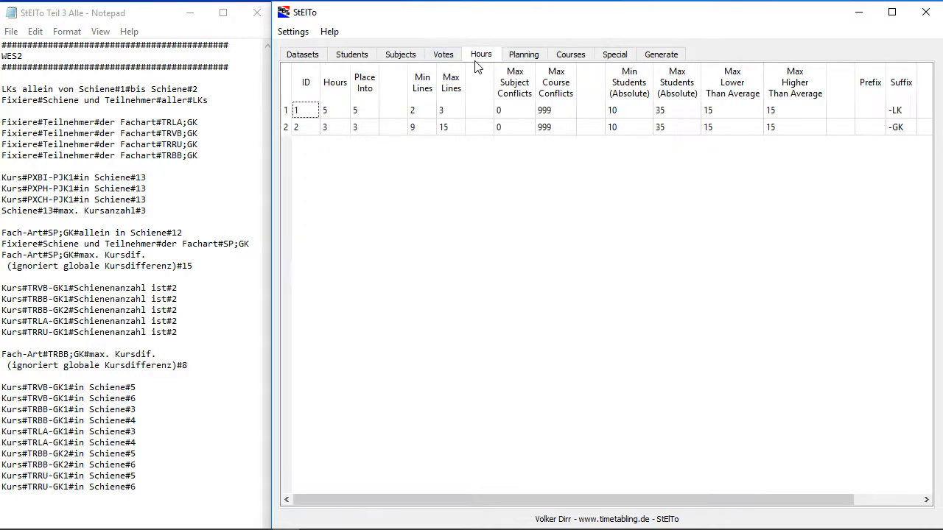
{"action": "double_click", "coordinate": [447, 110]}
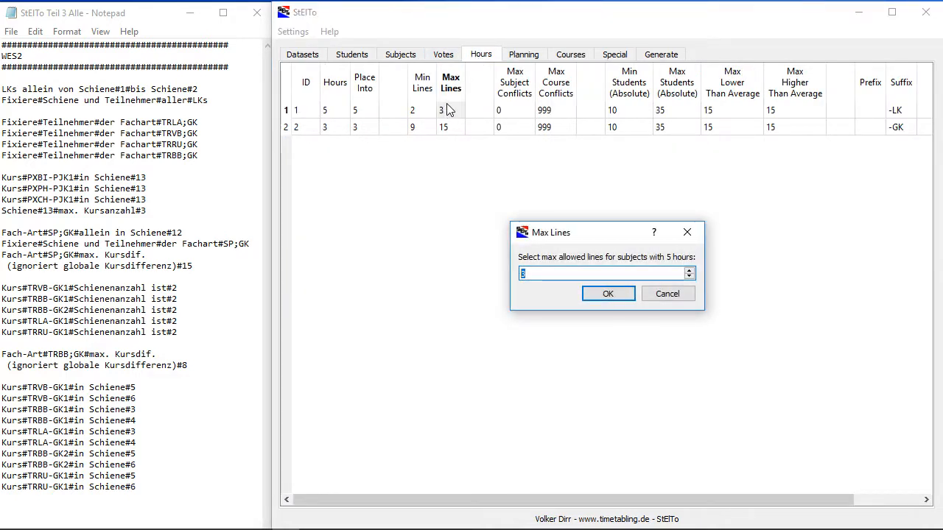
{"action": "type", "text": "2"}
{"action": "left_click", "coordinate": [610, 294]}
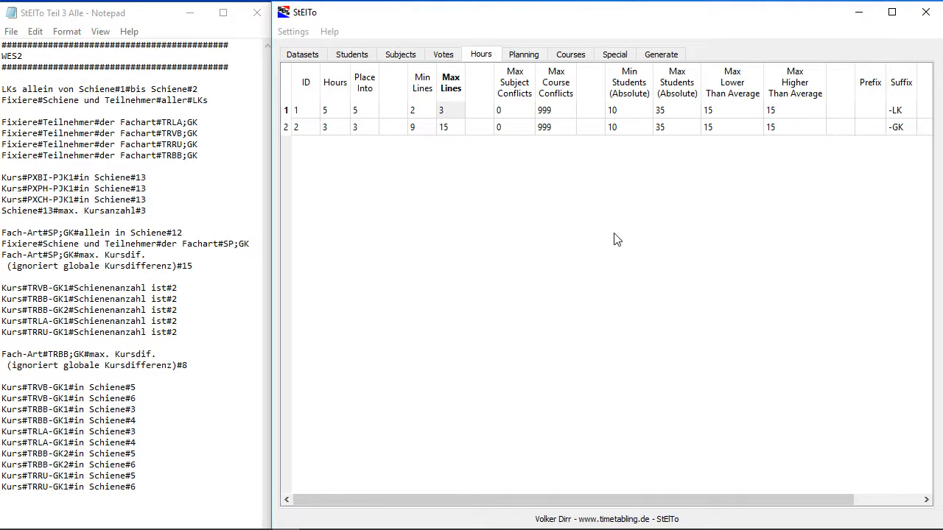
Step: Generate the course plan twice in a row, with seeds 344350432 and 211799421
{"action": "left_click", "coordinate": [659, 57]}
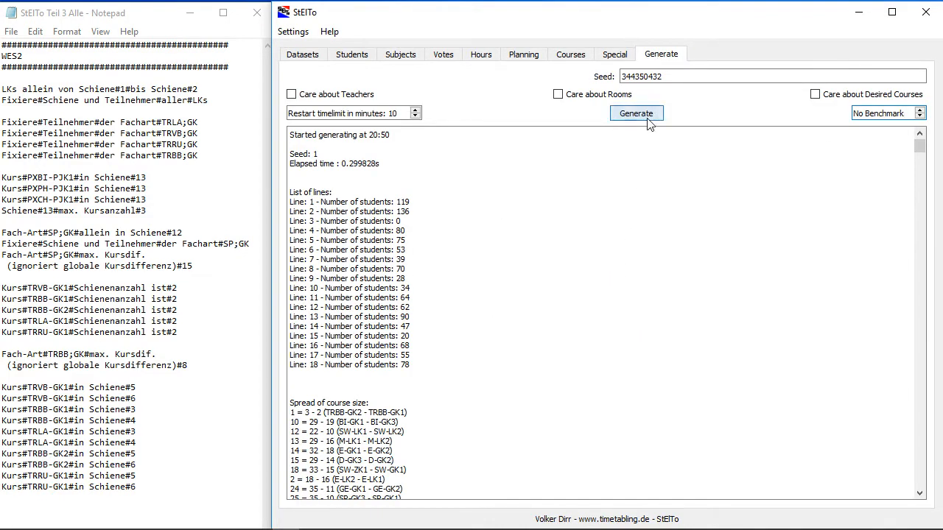
{"action": "left_click", "coordinate": [649, 116]}
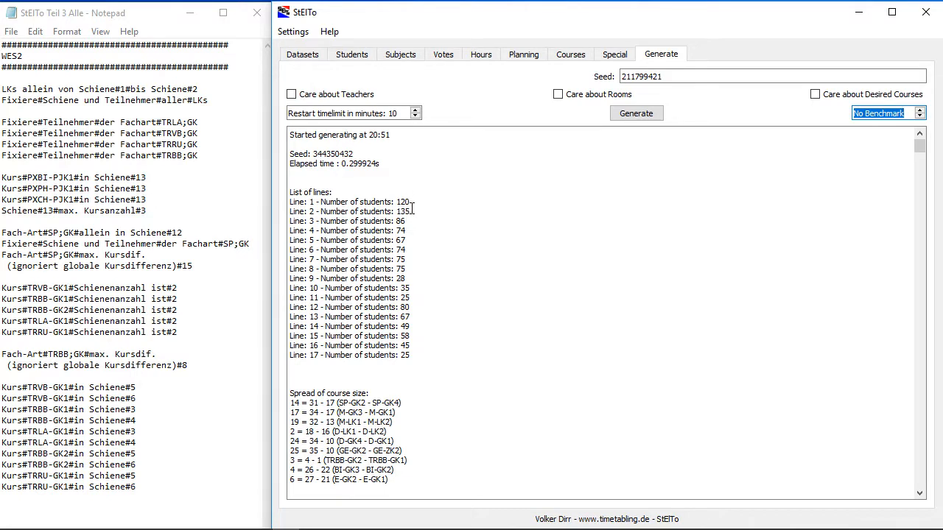
{"action": "left_click", "coordinate": [626, 114]}
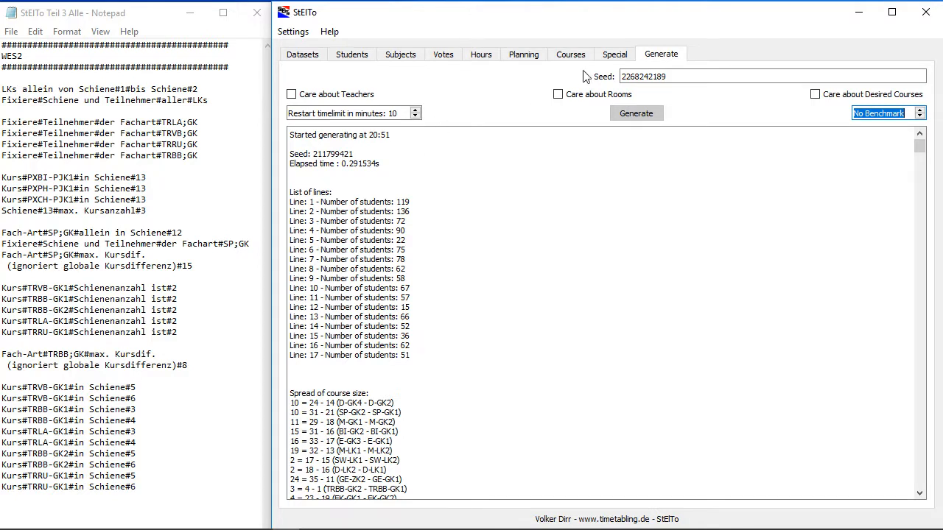
Step: Check the students' desired courses, generate the plan with Care about Desired Courses enabled and examine the listed course conflicts
{"action": "left_click", "coordinate": [614, 57]}
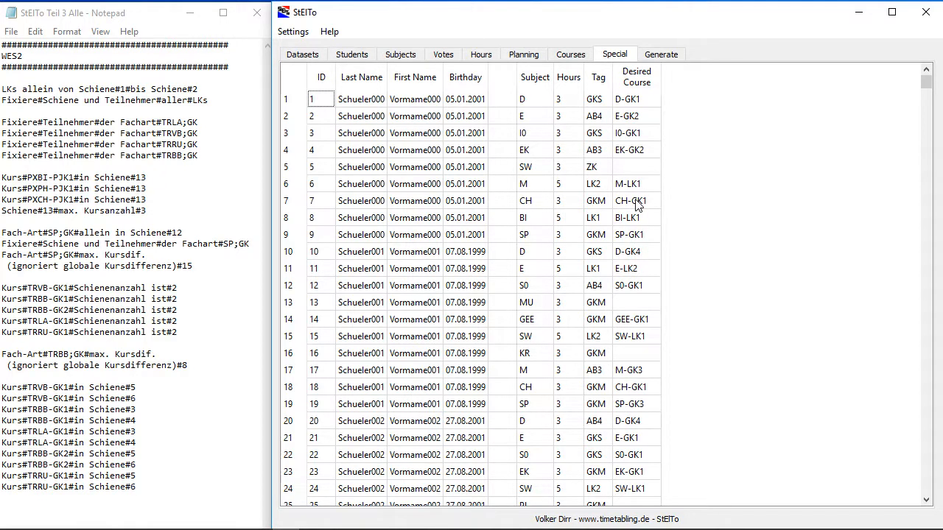
{"action": "left_click", "coordinate": [657, 57]}
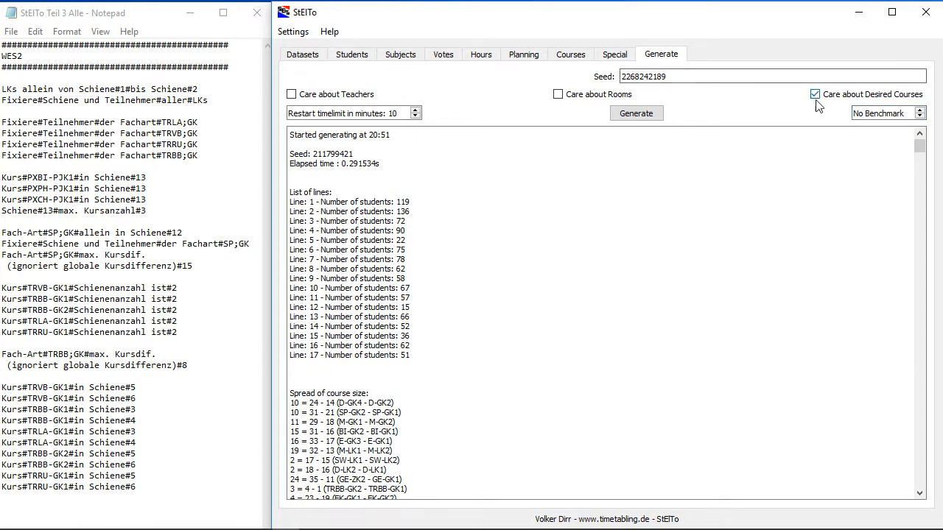
{"action": "left_click", "coordinate": [651, 118]}
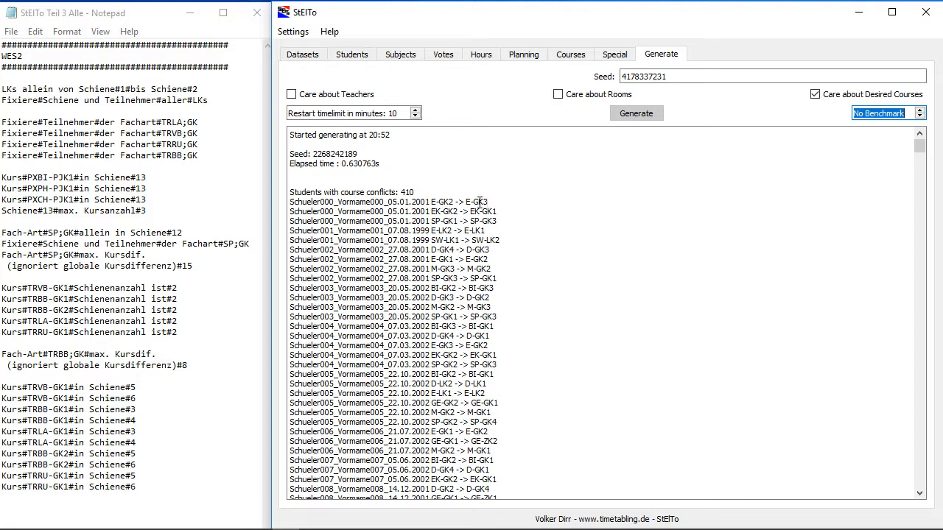
{"action": "scroll", "coordinate": [435, 282], "scroll_direction": "down", "scroll_amount": 3}
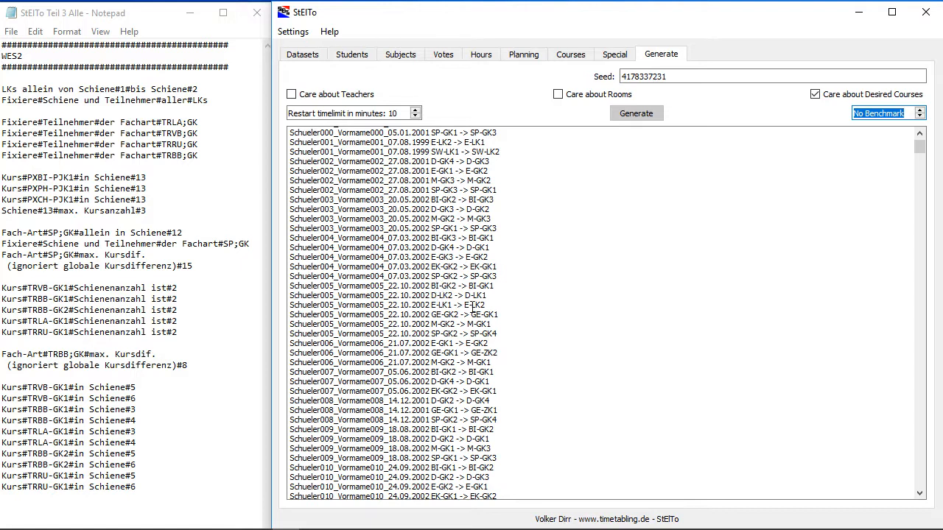
Step: Set the maximum allowed course conflicts for courses with 5 hours to 0
{"action": "left_click", "coordinate": [473, 59]}
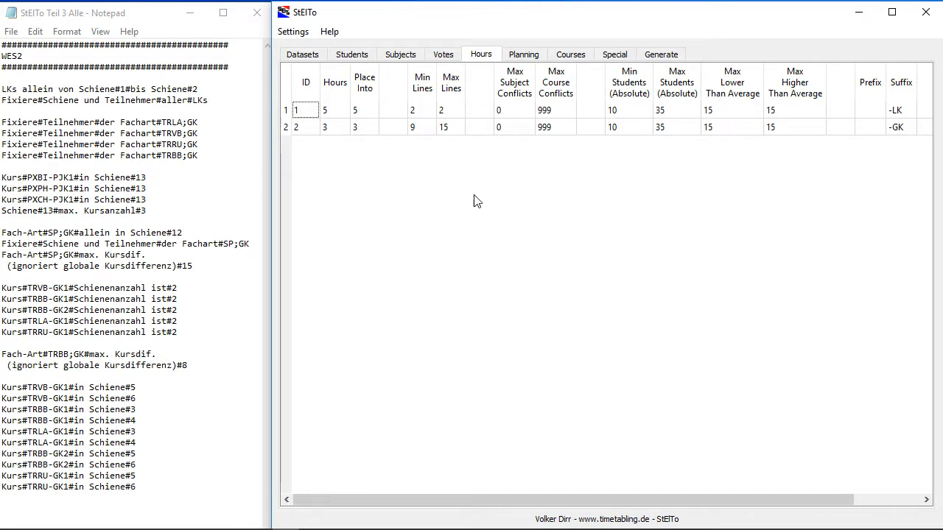
{"action": "double_click", "coordinate": [548, 114]}
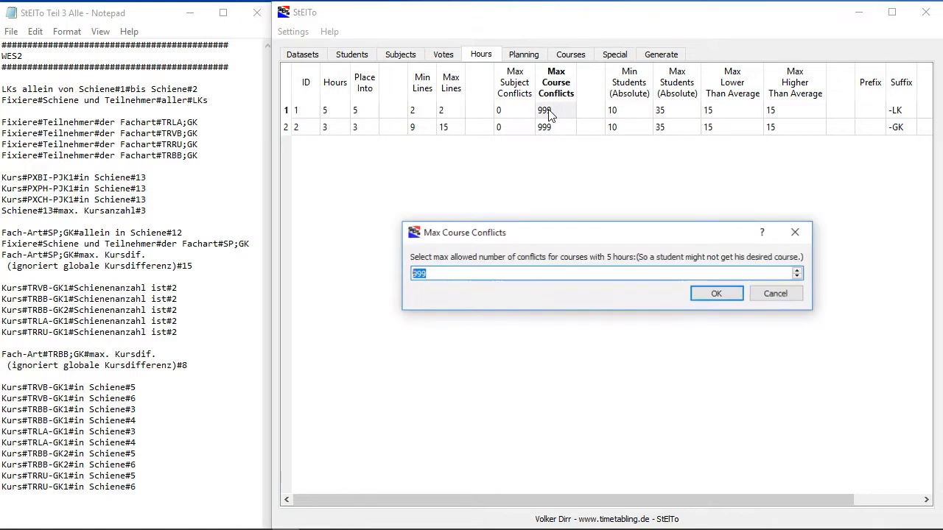
{"action": "type", "text": "0"}
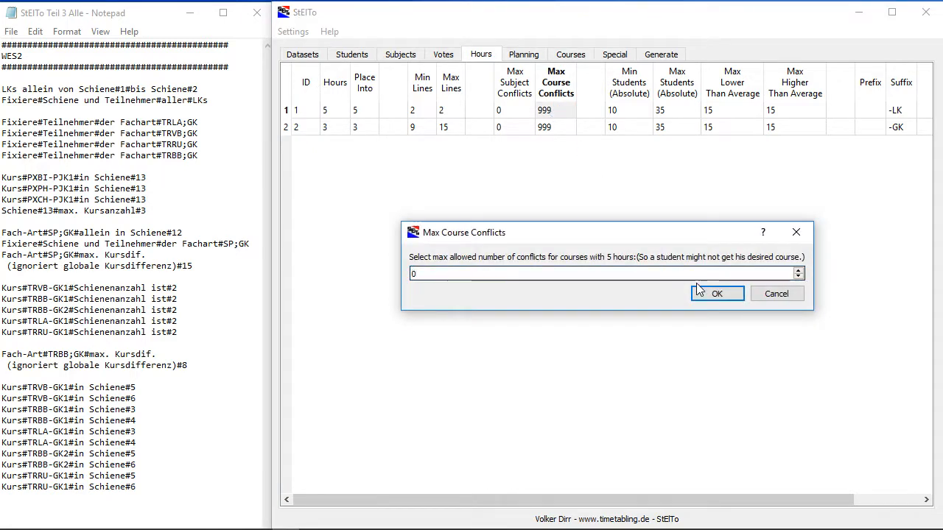
{"action": "left_click", "coordinate": [715, 294]}
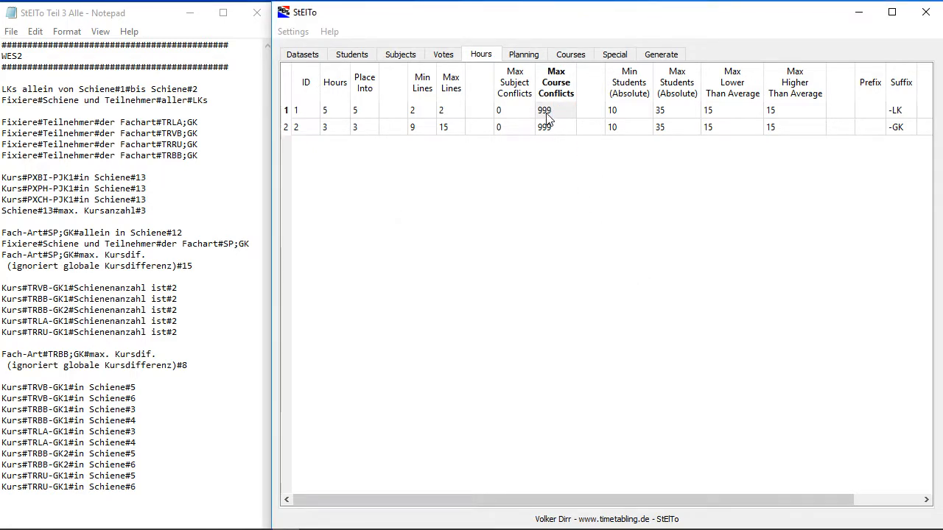
{"action": "type", "text": "0"}
{"action": "key", "text": "Return"}
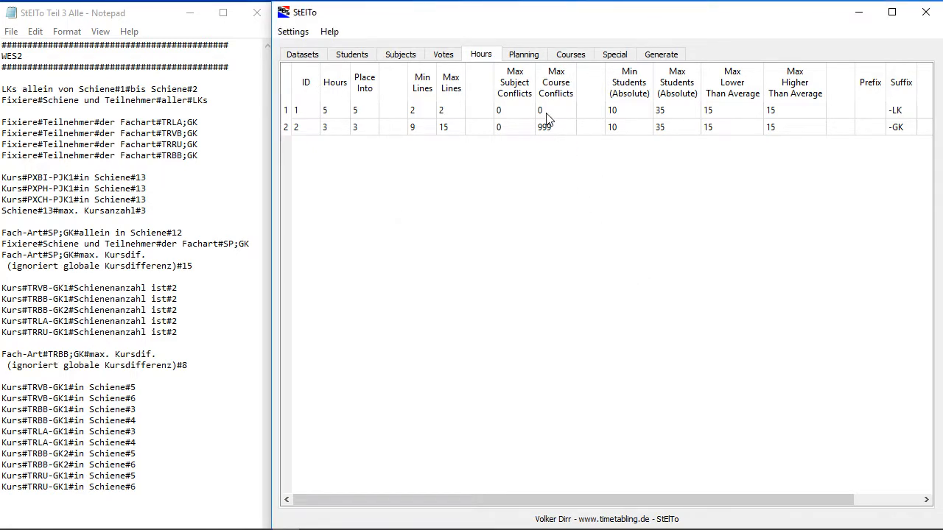
Step: Generate the course plan with the new conflict limit for 5-hour courses and examine the listed students' course conflicts
{"action": "left_click", "coordinate": [671, 54]}
{"action": "left_click", "coordinate": [631, 113]}
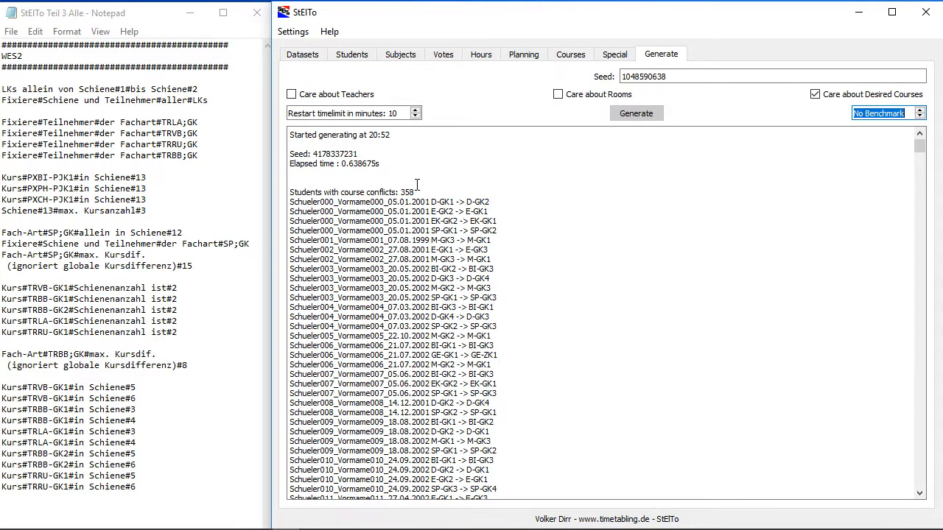
{"action": "scroll", "coordinate": [409, 236], "scroll_direction": "down", "scroll_amount": 20}
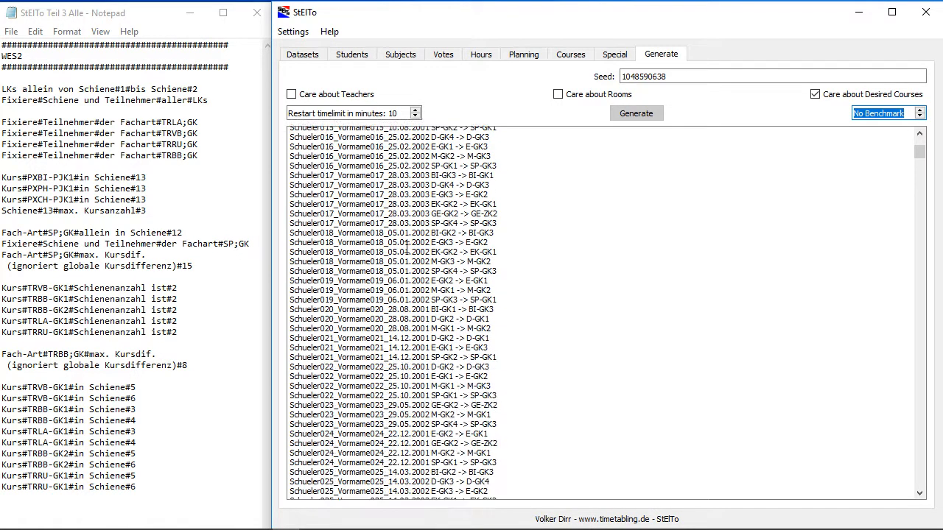
{"action": "scroll", "coordinate": [407, 245], "scroll_direction": "down", "scroll_amount": 20}
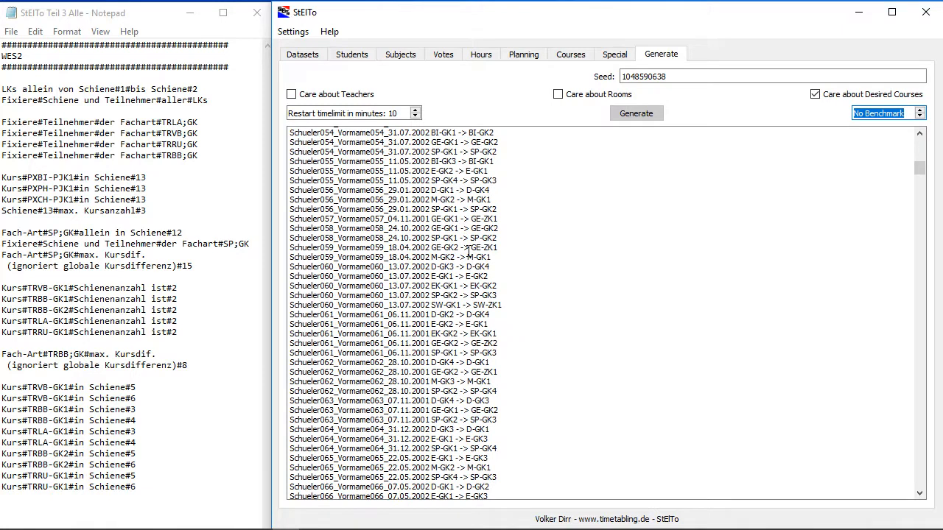
{"action": "scroll", "coordinate": [468, 250], "scroll_direction": "down", "scroll_amount": 10}
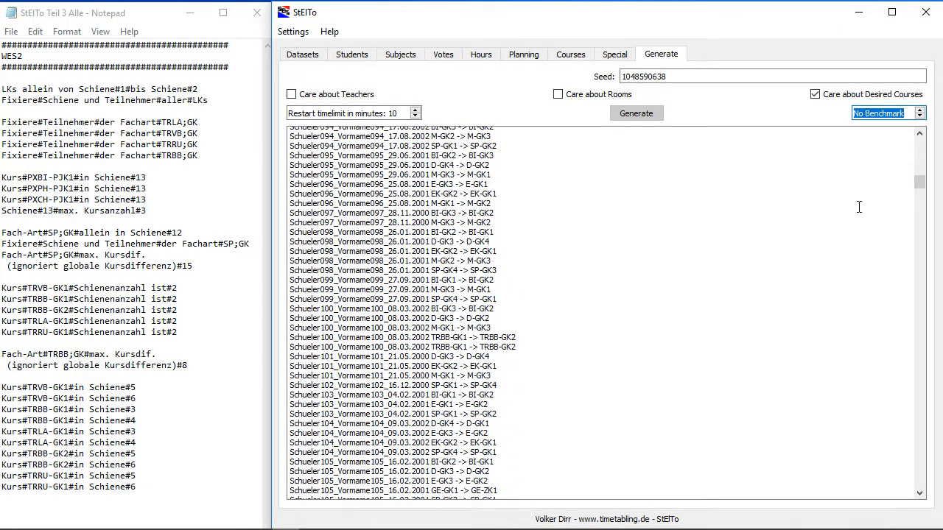
{"action": "left_click_drag", "start_coordinate": [920, 181], "coordinate": [919, 145]}
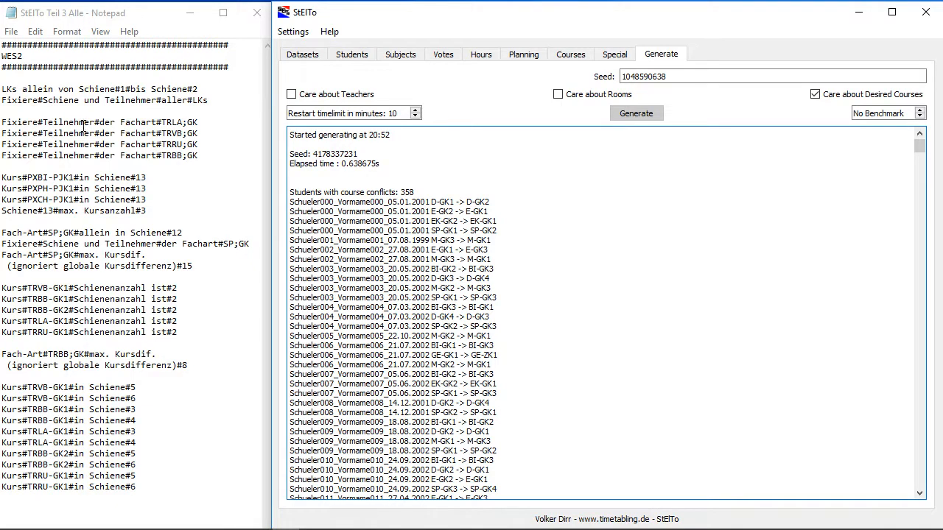
{"action": "scroll", "coordinate": [436, 276], "scroll_direction": "down", "scroll_amount": 10}
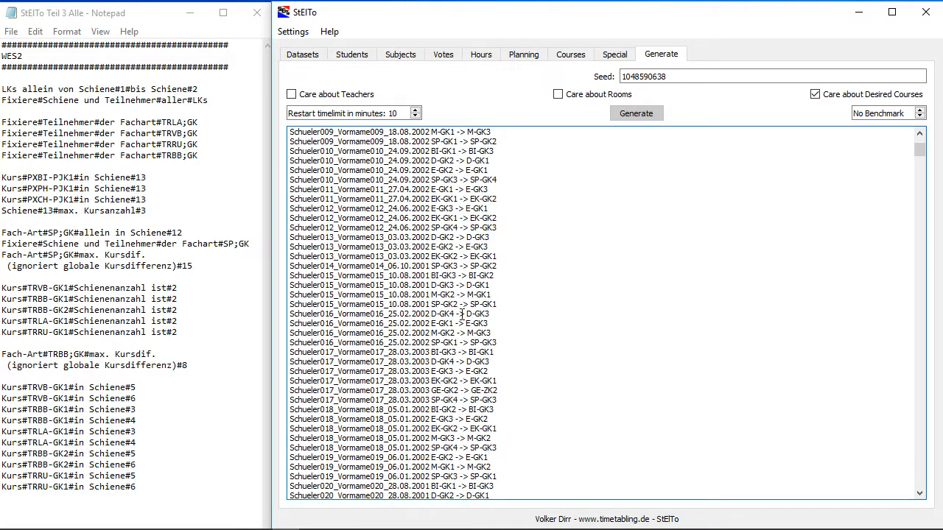
{"action": "scroll", "coordinate": [432, 331], "scroll_direction": "up", "scroll_amount": 12}
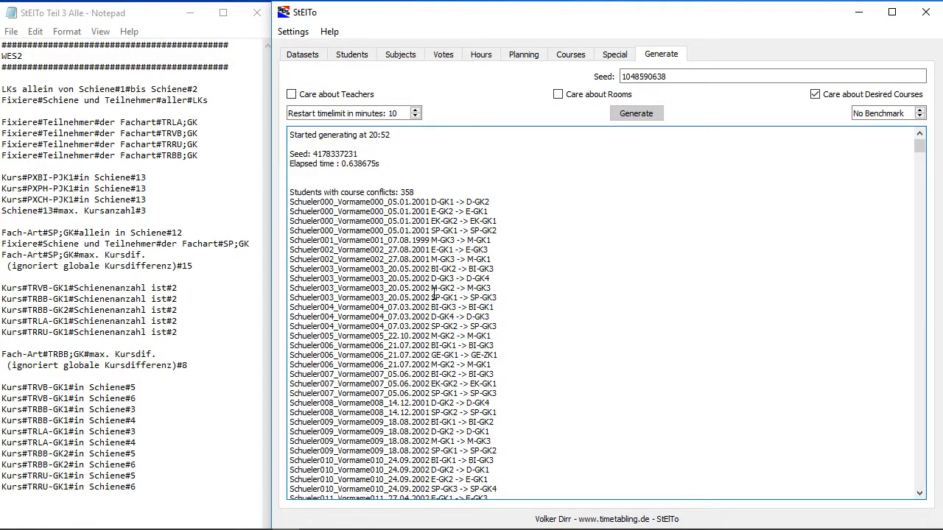
Step: Sort the subjects by subject name and compare them with the generated conflicts and the line and conflict limits per hours
{"action": "left_click", "coordinate": [405, 57]}
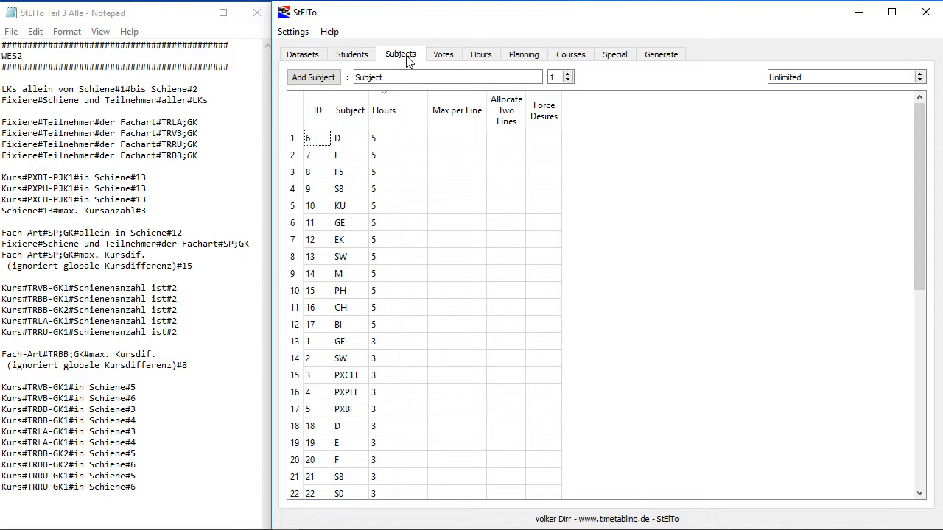
{"action": "left_click", "coordinate": [359, 111]}
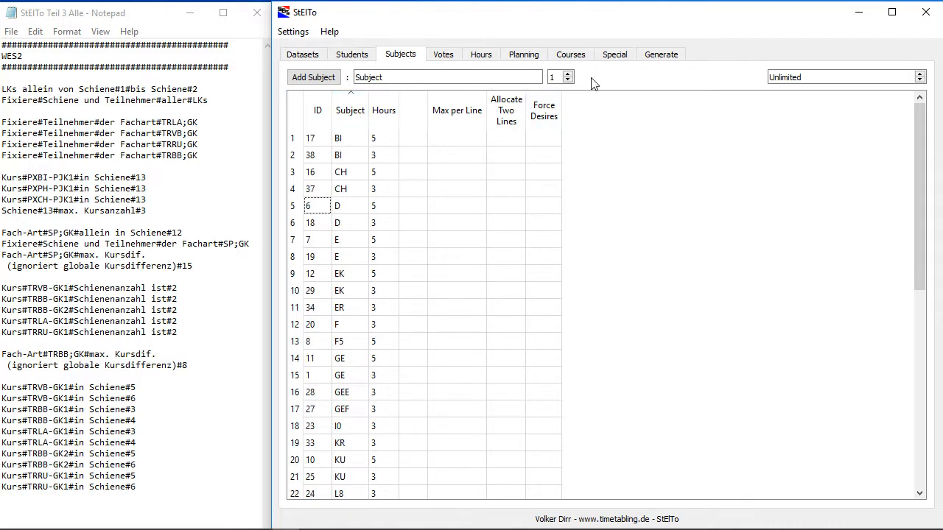
{"action": "left_click", "coordinate": [661, 56]}
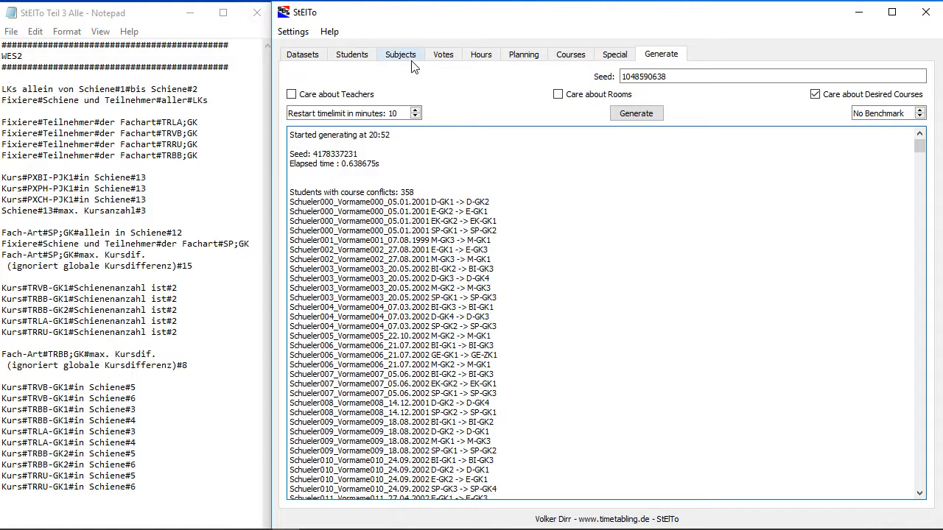
{"action": "left_click", "coordinate": [471, 56]}
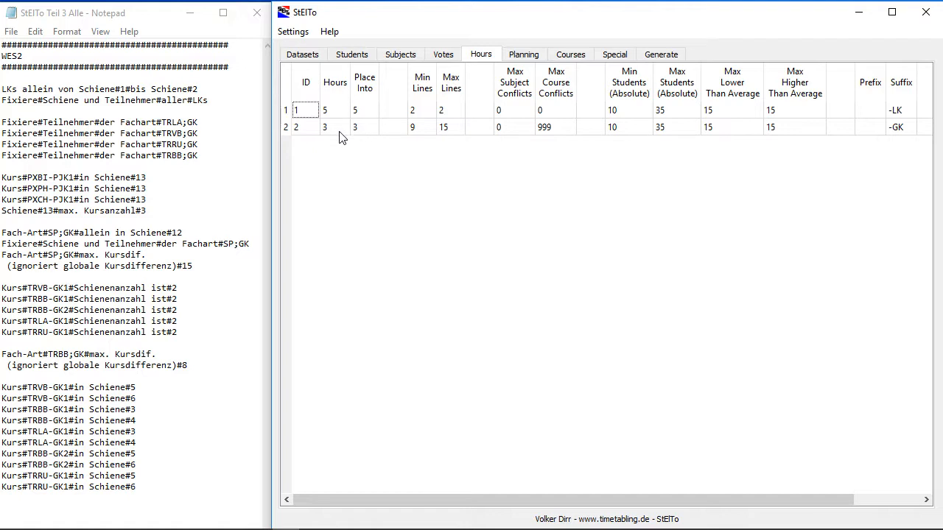
{"action": "left_click", "coordinate": [402, 55]}
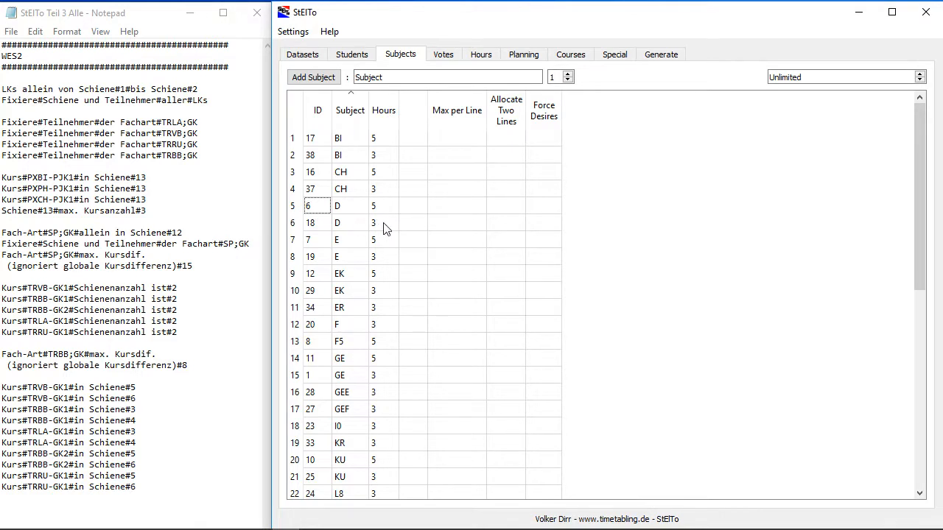
Step: Enable Force Desires for the 3-hour subjects D, E and M
{"action": "left_click", "coordinate": [545, 227]}
{"action": "left_click", "coordinate": [544, 225]}
{"action": "left_click", "coordinate": [545, 260]}
{"action": "left_click", "coordinate": [545, 260]}
{"action": "scroll", "coordinate": [520, 283], "scroll_direction": "down", "scroll_amount": 3}
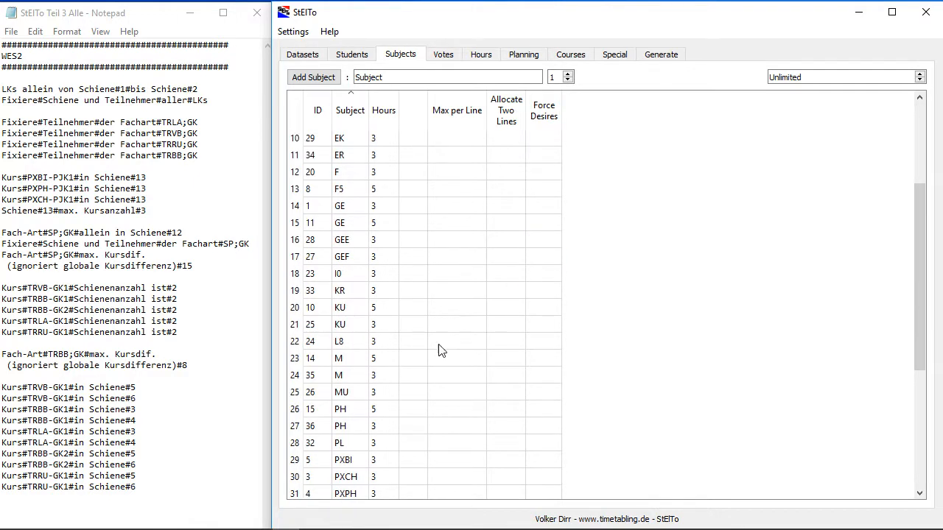
{"action": "left_click", "coordinate": [537, 374]}
{"action": "left_click", "coordinate": [537, 374]}
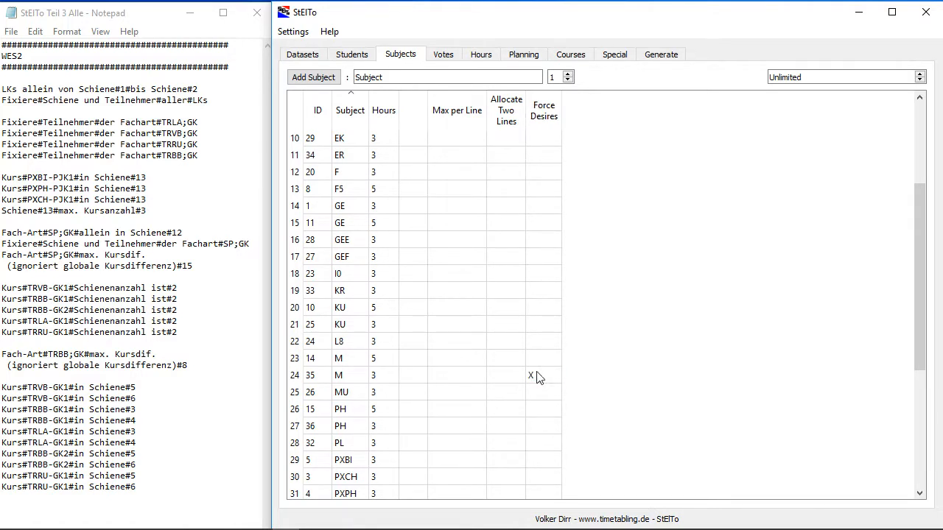
Step: Generate the plan with the desired D, E and M basic courses forced and examine which course conflicts are listed
{"action": "left_click", "coordinate": [662, 58]}
{"action": "left_click", "coordinate": [637, 114]}
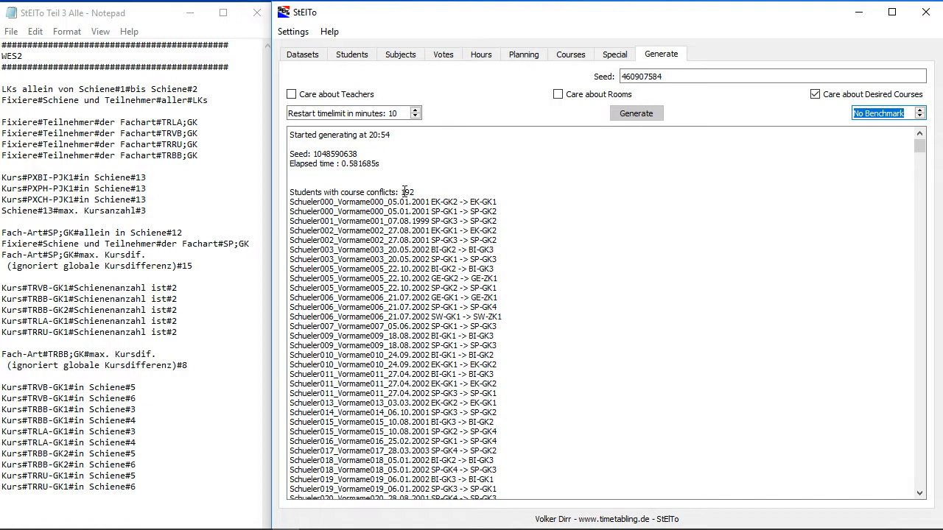
{"action": "scroll", "coordinate": [465, 207], "scroll_direction": "down", "scroll_amount": 20}
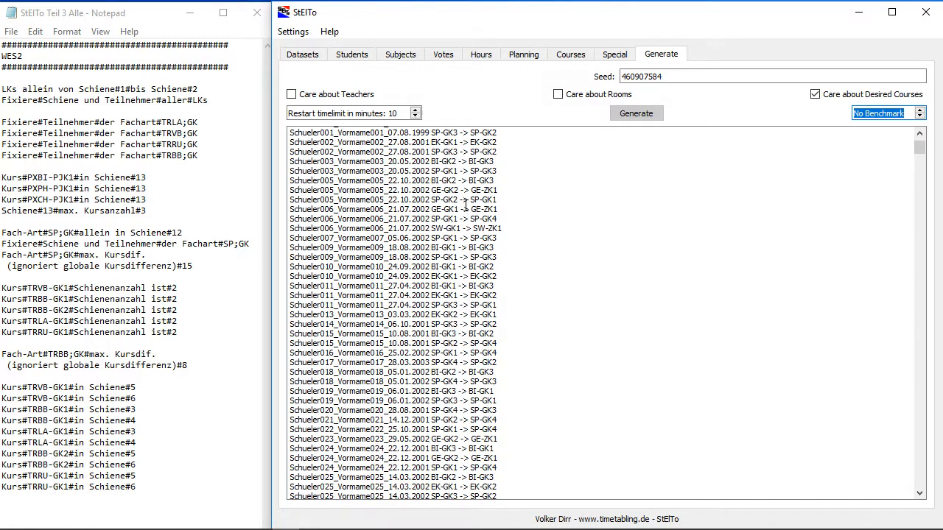
{"action": "scroll", "coordinate": [460, 251], "scroll_direction": "down", "scroll_amount": 20}
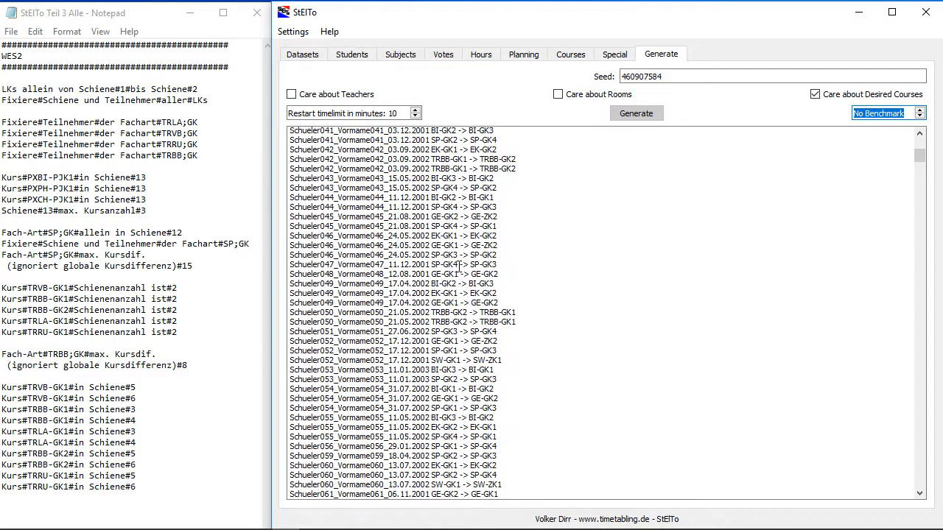
{"action": "scroll", "coordinate": [443, 250], "scroll_direction": "down", "scroll_amount": 8}
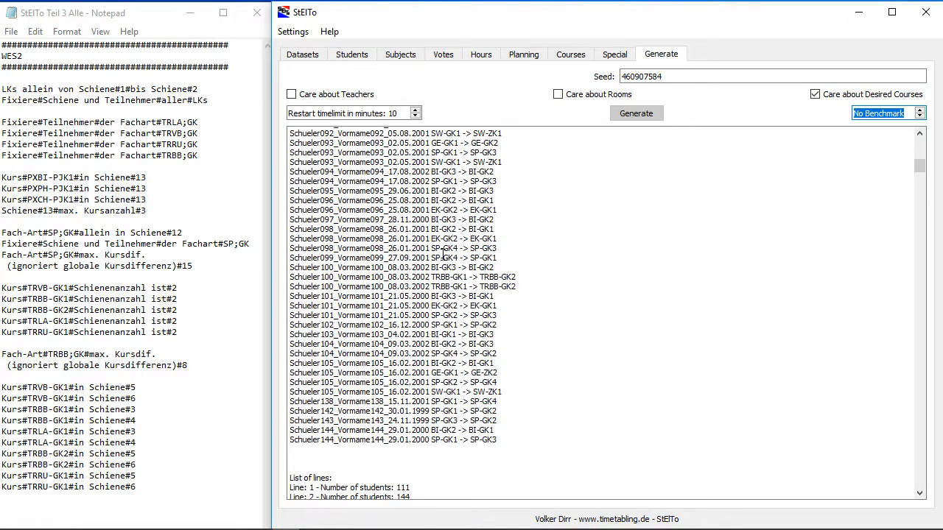
{"action": "scroll", "coordinate": [453, 254], "scroll_direction": "up", "scroll_amount": 20}
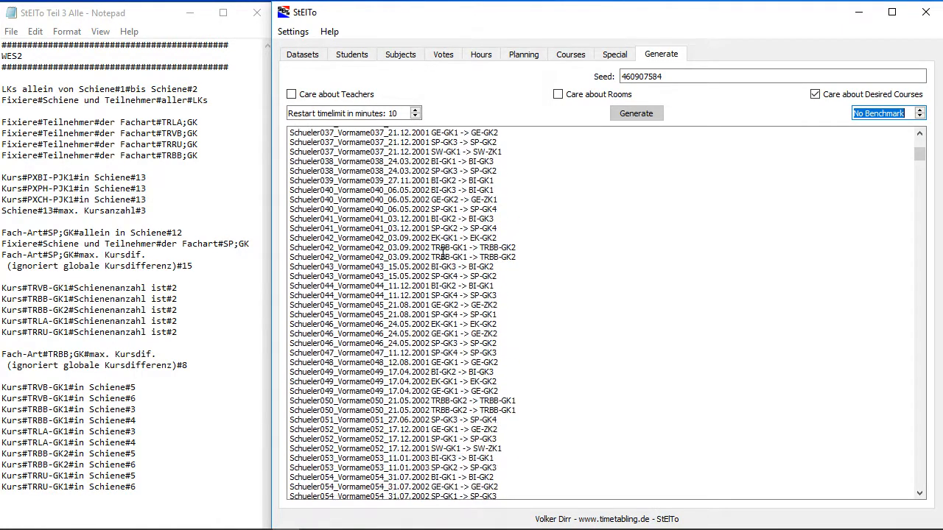
{"action": "scroll", "coordinate": [447, 247], "scroll_direction": "up", "scroll_amount": 15}
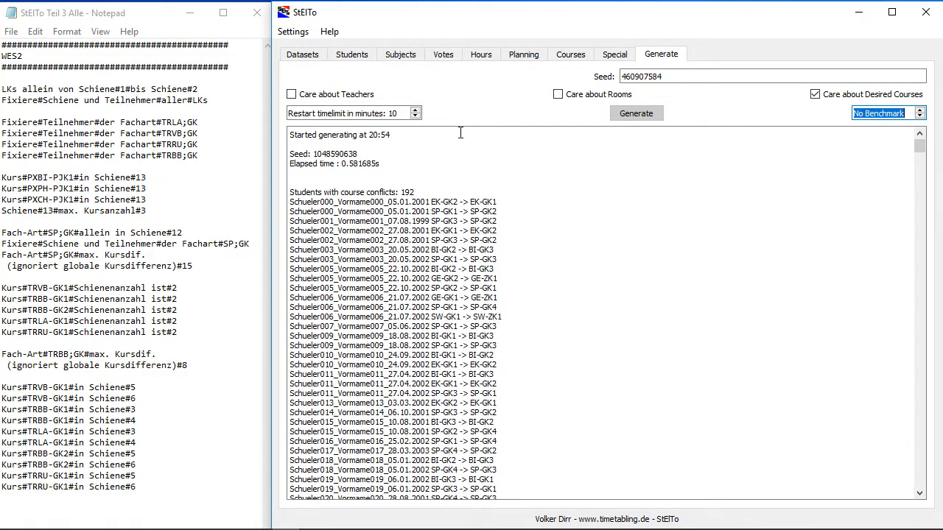
Step: Remove Force Desires from the 3-hour subjects M, E and D
{"action": "left_click", "coordinate": [402, 60]}
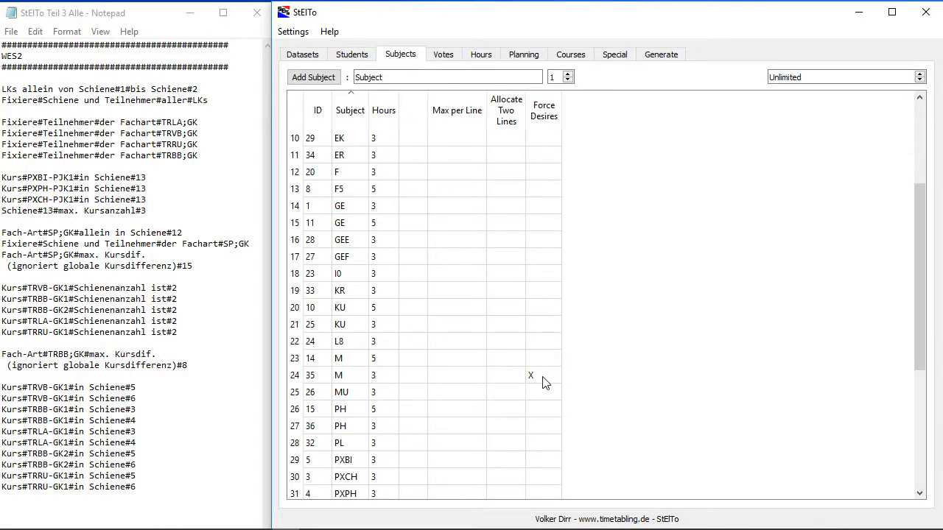
{"action": "left_click", "coordinate": [546, 378]}
{"action": "left_click", "coordinate": [544, 378]}
{"action": "scroll", "coordinate": [543, 377], "scroll_direction": "down", "scroll_amount": 4}
{"action": "scroll", "coordinate": [538, 354], "scroll_direction": "up", "scroll_amount": 7}
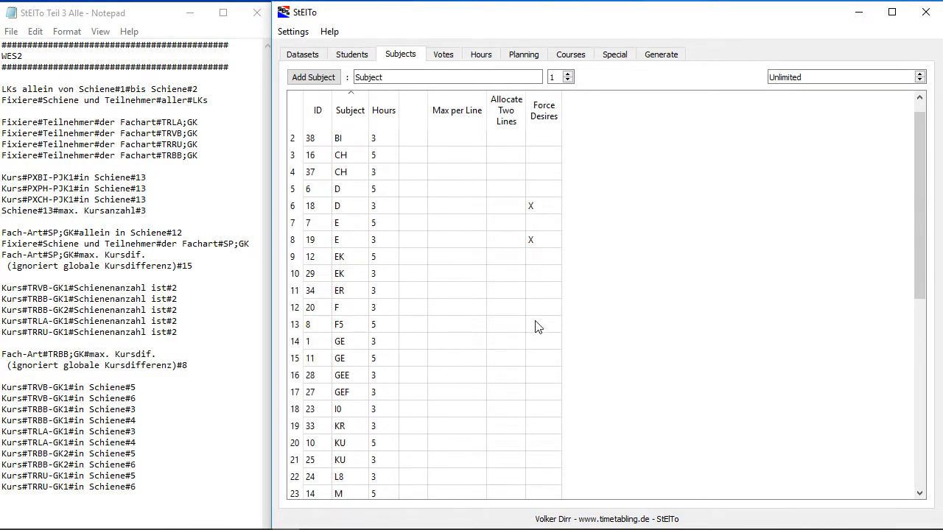
{"action": "left_click", "coordinate": [543, 241]}
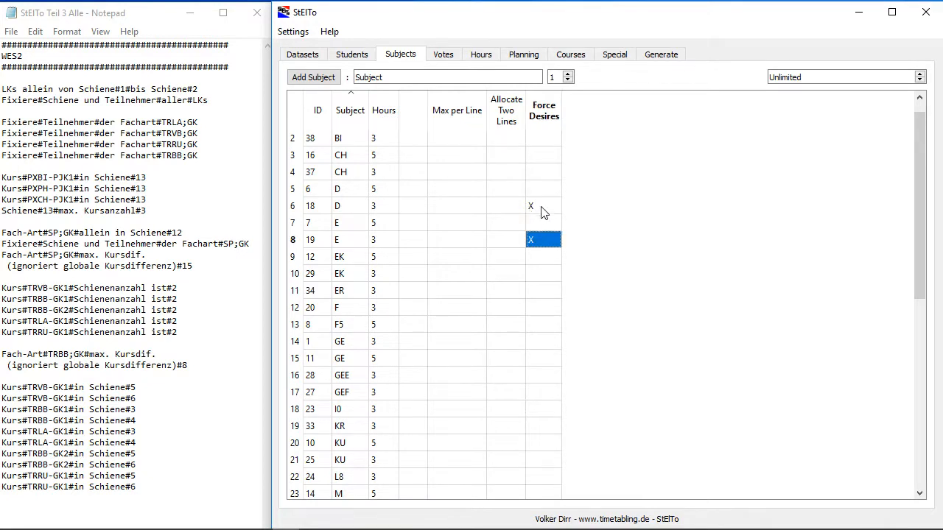
{"action": "left_click", "coordinate": [543, 209]}
{"action": "left_click", "coordinate": [544, 210]}
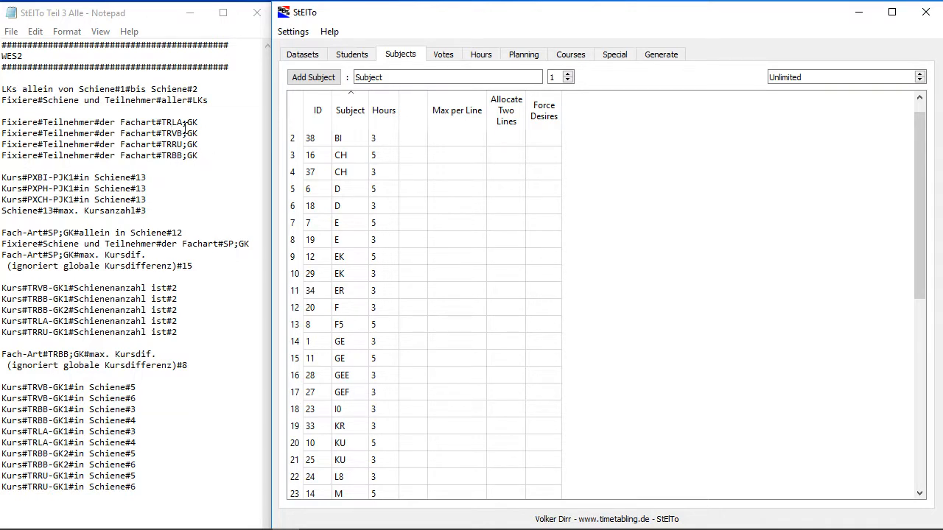
Step: Enable Force Desires for the subjects TRBB, TRLA, TRRU and TRVB, and return to the settings per hours
{"action": "scroll", "coordinate": [456, 310], "scroll_direction": "down", "scroll_amount": 7}
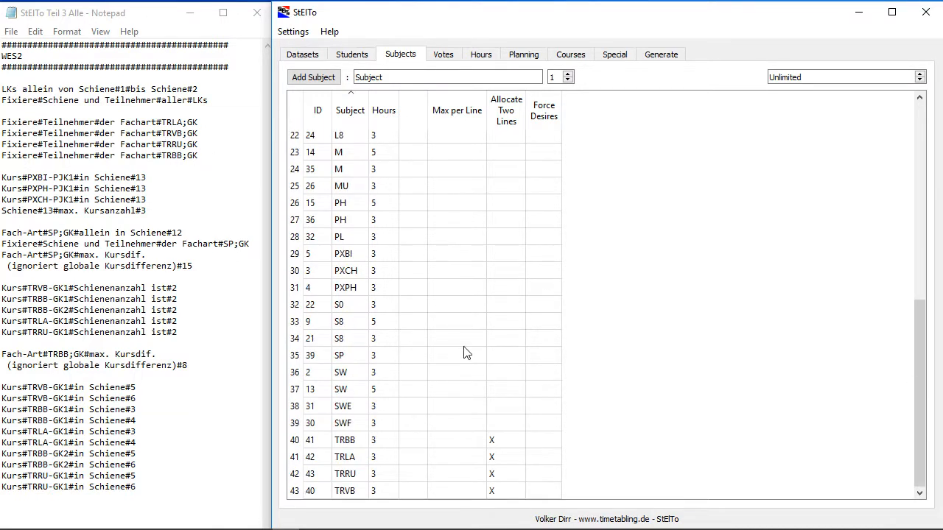
{"action": "left_click", "coordinate": [548, 442]}
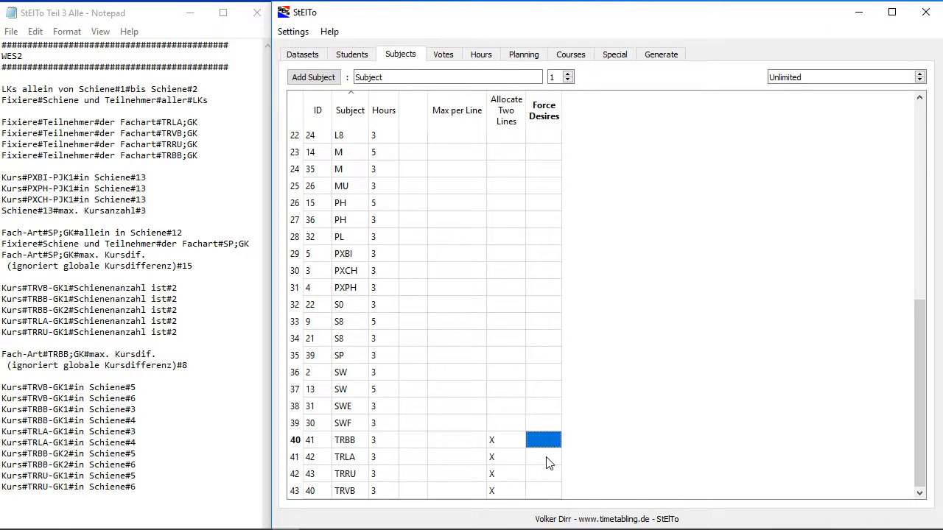
{"action": "type", "text": "X"}
{"action": "left_click", "coordinate": [548, 456]}
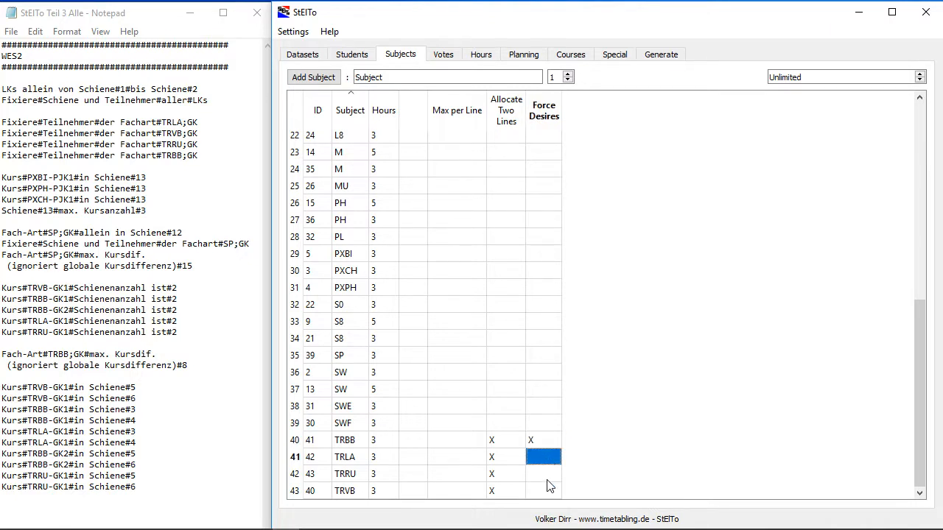
{"action": "type", "text": "X"}
{"action": "left_click", "coordinate": [544, 477]}
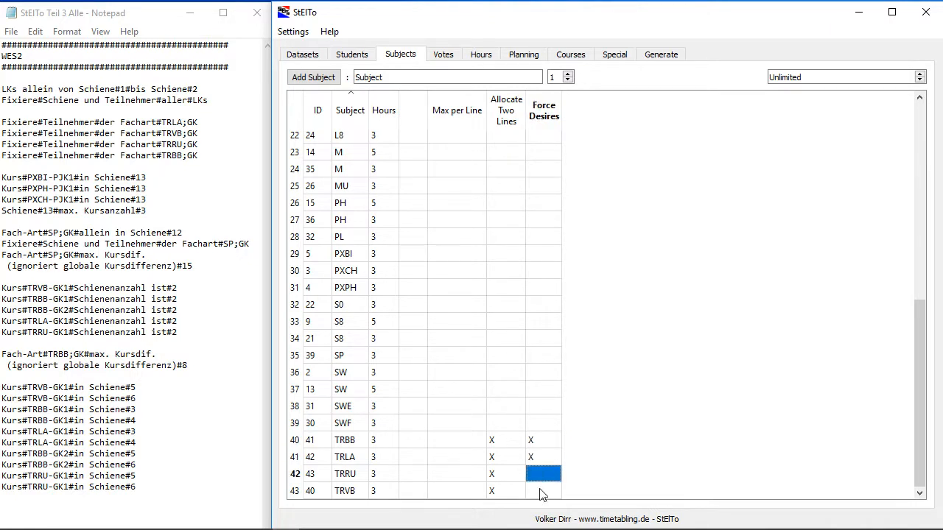
{"action": "type", "text": "X"}
{"action": "left_click", "coordinate": [539, 492]}
{"action": "type", "text": "X"}
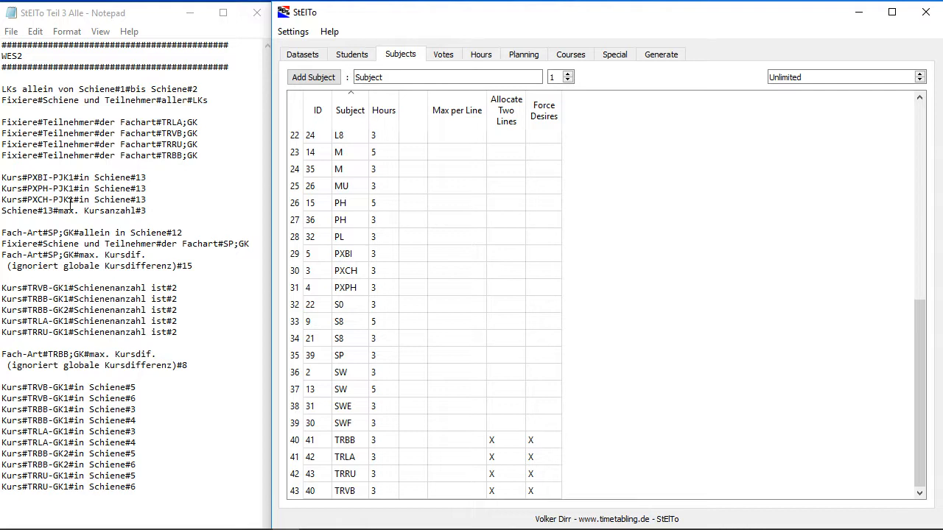
{"action": "left_click", "coordinate": [479, 57]}
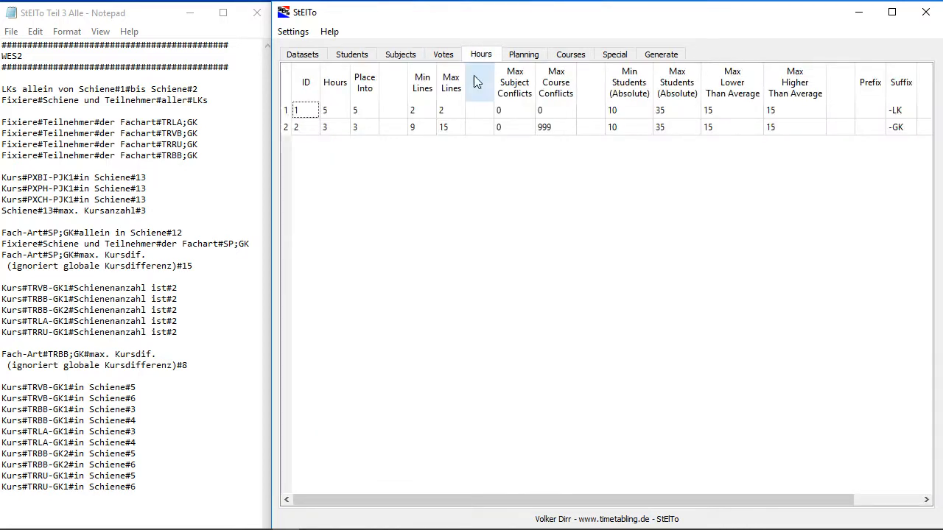
Step: Set the number of hours to 2 for the project subjects PXBI, PXCH and PXPH
{"action": "left_click", "coordinate": [401, 56]}
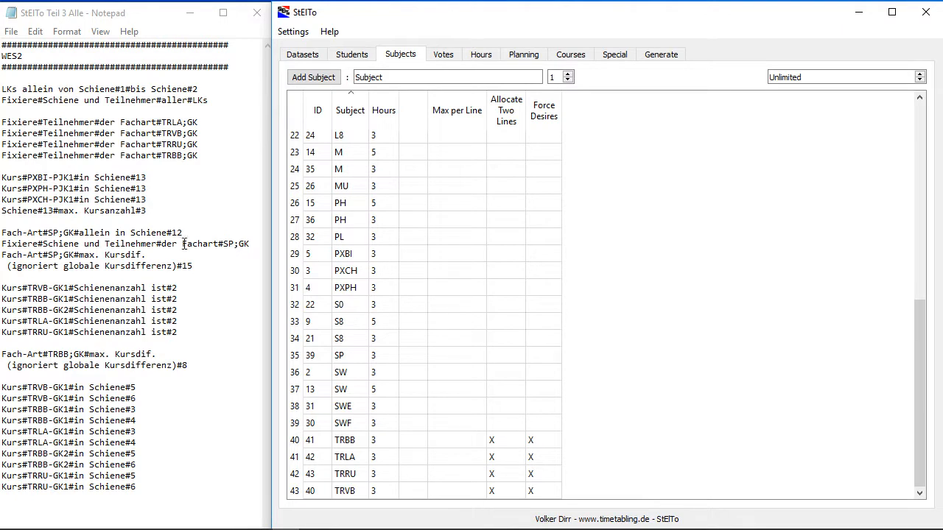
{"action": "double_click", "coordinate": [378, 255]}
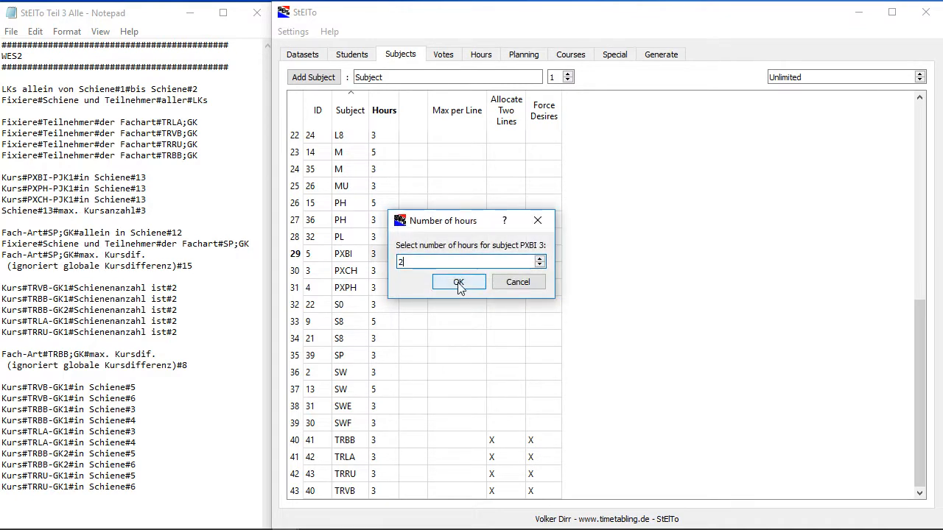
{"action": "left_click", "coordinate": [457, 281]}
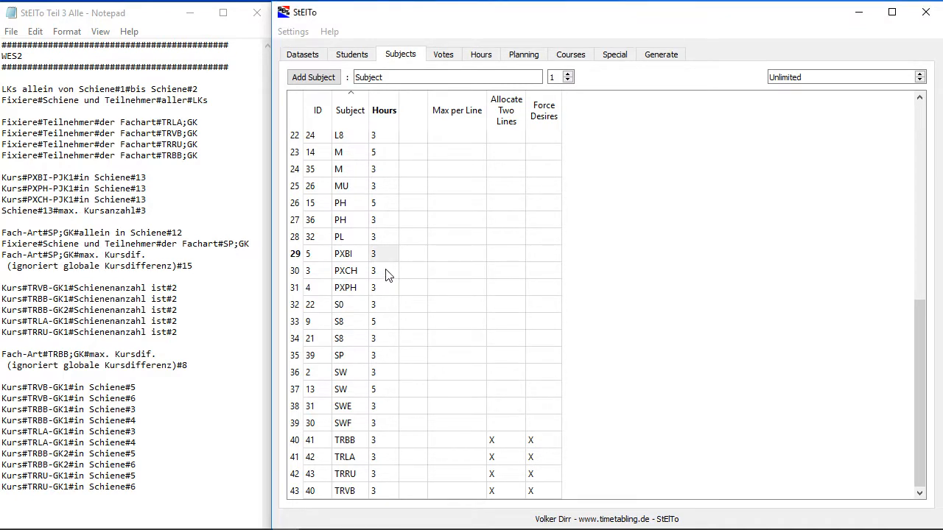
{"action": "double_click", "coordinate": [386, 271]}
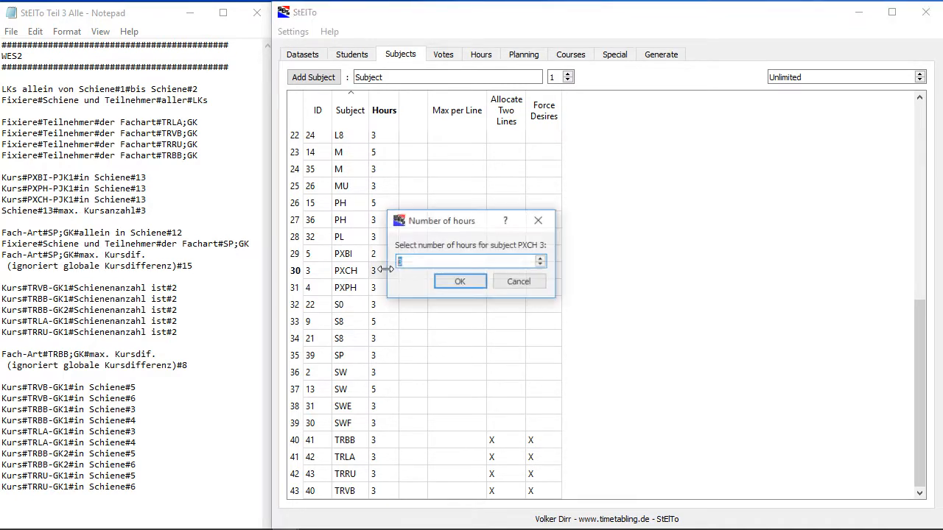
{"action": "type", "text": "2"}
{"action": "left_click", "coordinate": [476, 284]}
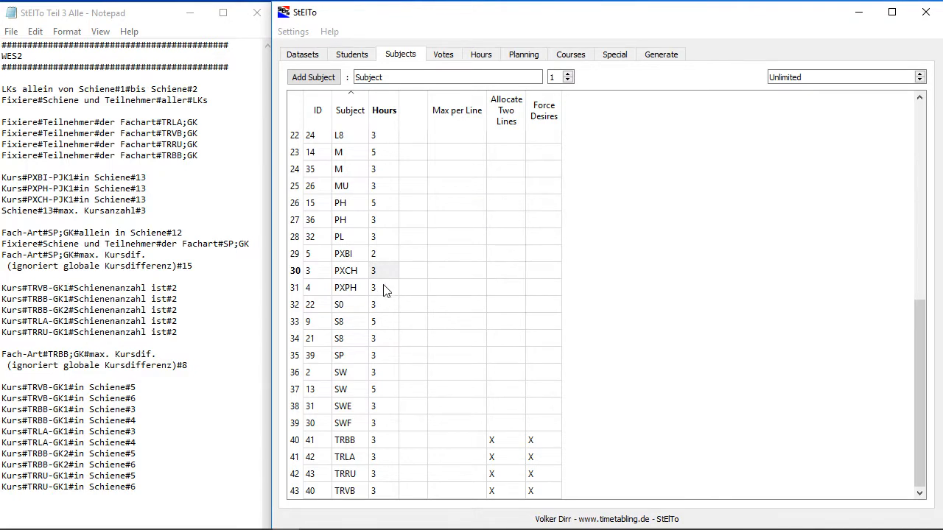
{"action": "double_click", "coordinate": [382, 287]}
{"action": "left_click", "coordinate": [463, 284]}
Step: Check the new 2-hour settings, generate the plan, and examine which line holds the PXBI, PXCH and PXPH courses
{"action": "left_click", "coordinate": [480, 59]}
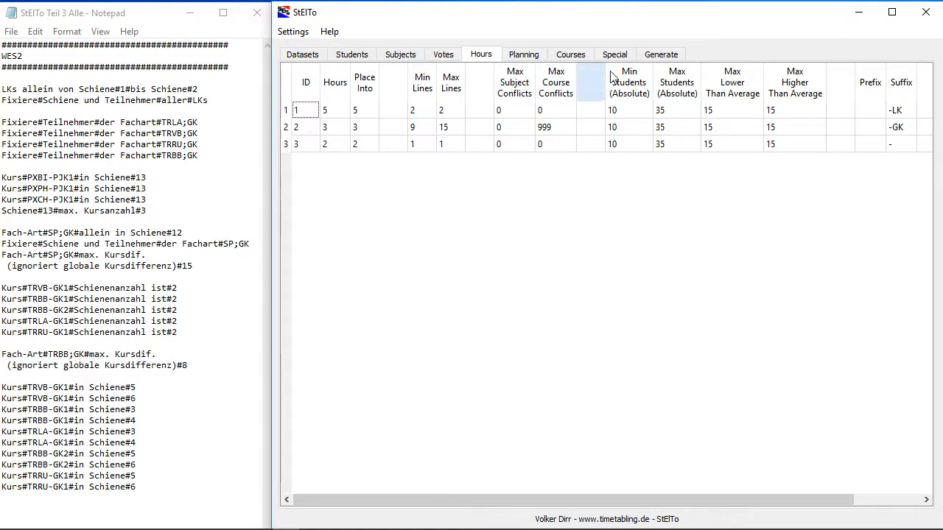
{"action": "left_click", "coordinate": [661, 54]}
{"action": "left_click", "coordinate": [636, 113]}
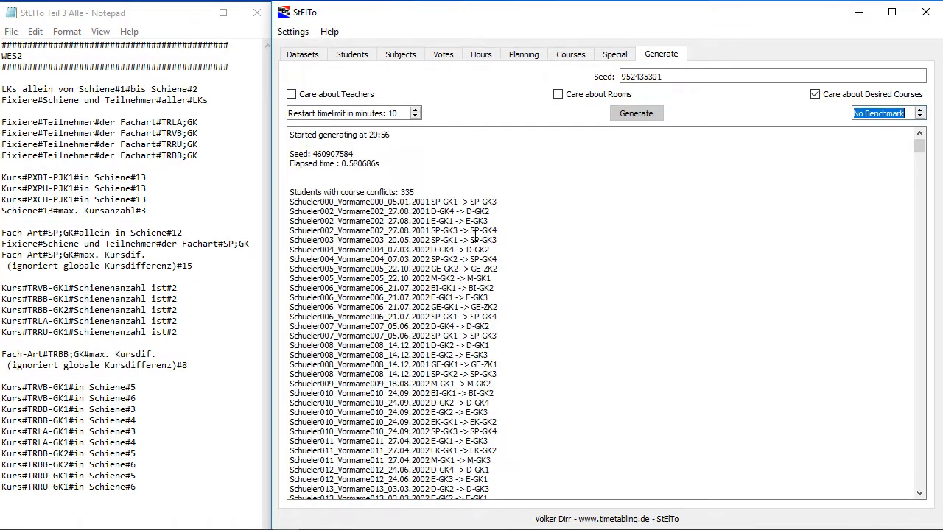
{"action": "scroll", "coordinate": [468, 229], "scroll_direction": "down", "scroll_amount": 20}
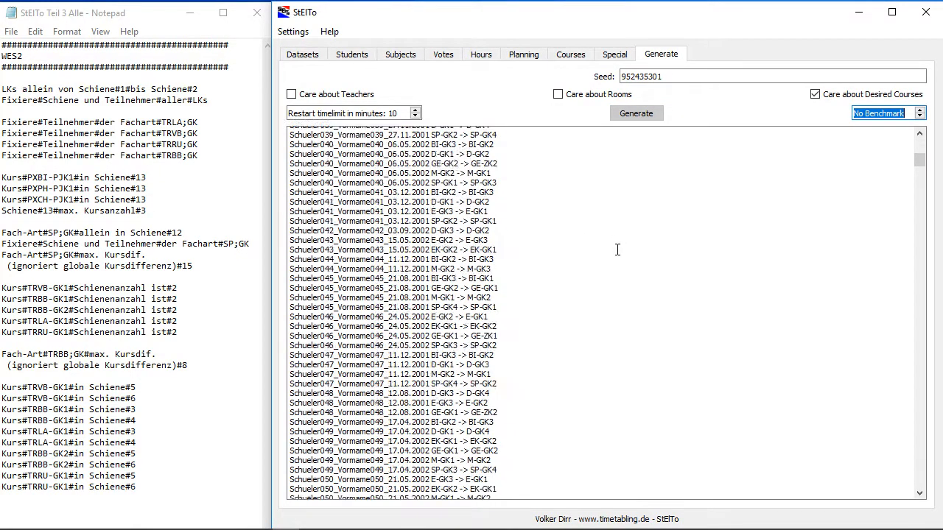
{"action": "left_click_drag", "start_coordinate": [921, 166], "coordinate": [921, 185]}
{"action": "scroll", "coordinate": [509, 305], "scroll_direction": "down", "scroll_amount": 20}
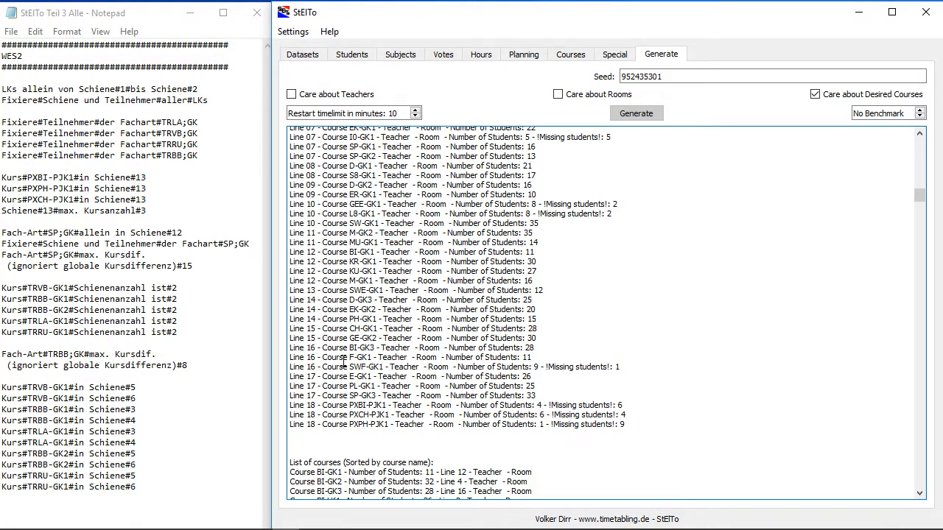
Step: Set Max Lines for the 3-hour subjects to 10
{"action": "left_click", "coordinate": [479, 56]}
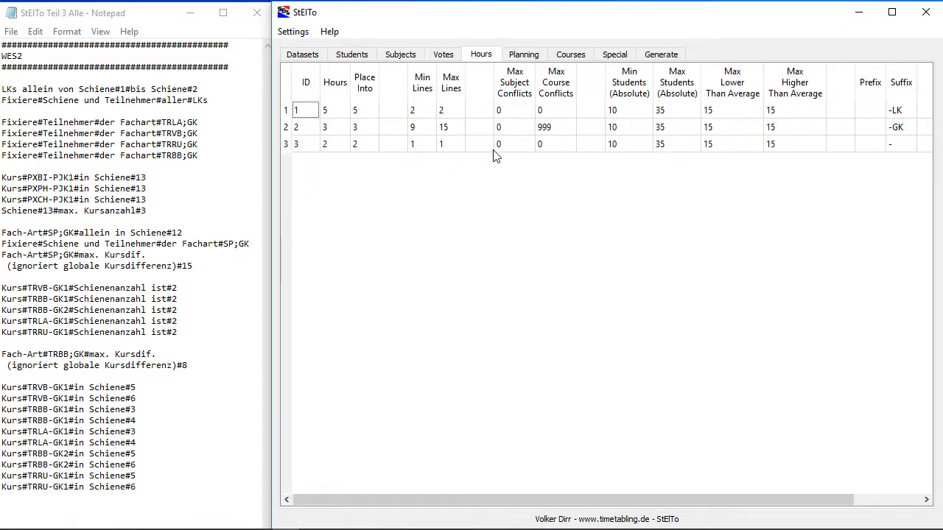
{"action": "double_click", "coordinate": [448, 130]}
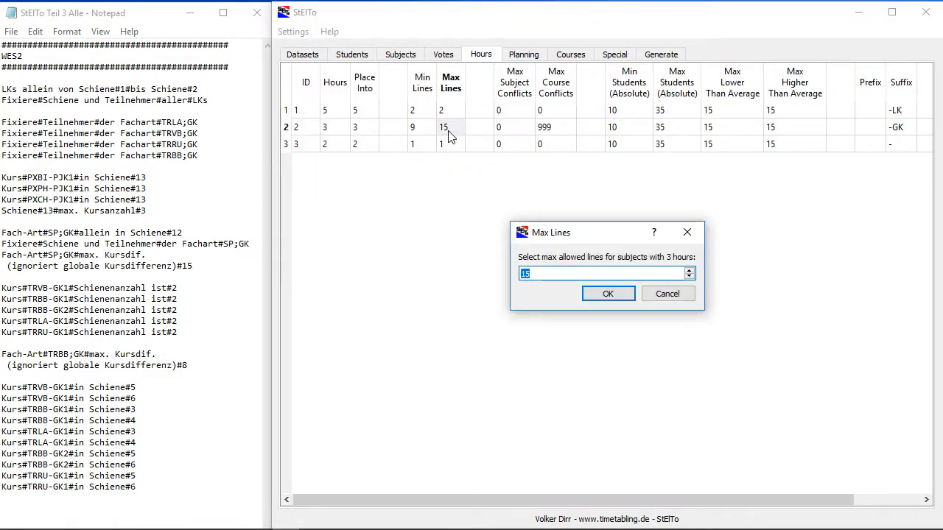
{"action": "type", "text": "15"}
{"action": "key", "text": "Return"}
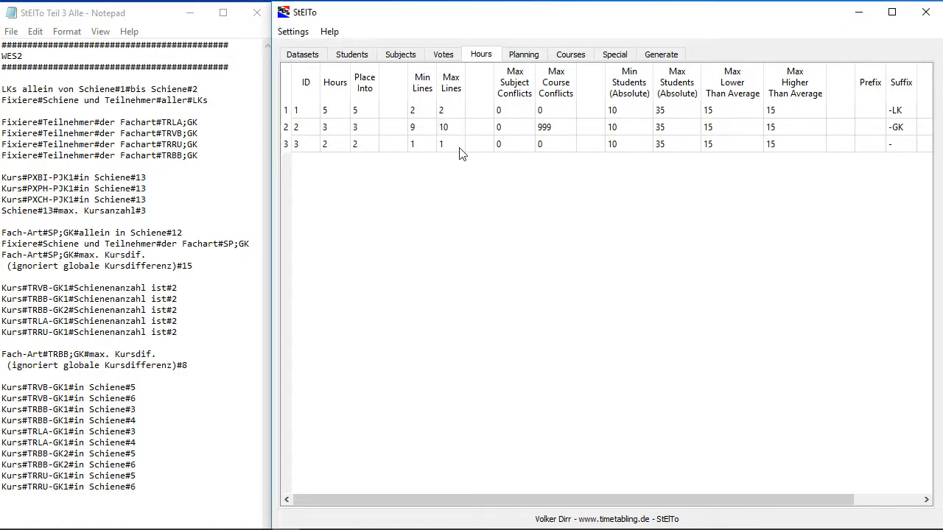
Step: Generate the plan with the reduced line limit and examine the course conflicts and the courses sorted by line
{"action": "left_click", "coordinate": [660, 56]}
{"action": "left_click", "coordinate": [659, 114]}
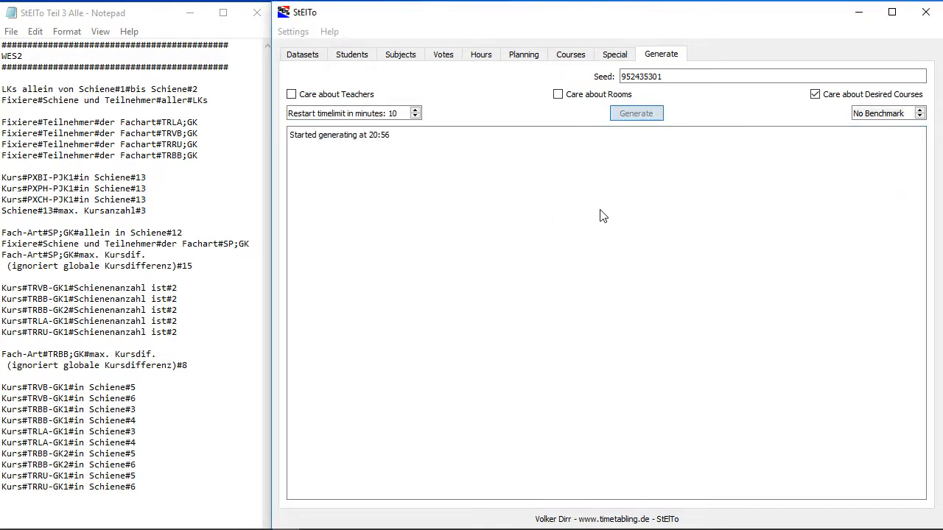
{"action": "scroll", "coordinate": [567, 207], "scroll_direction": "down", "scroll_amount": 10}
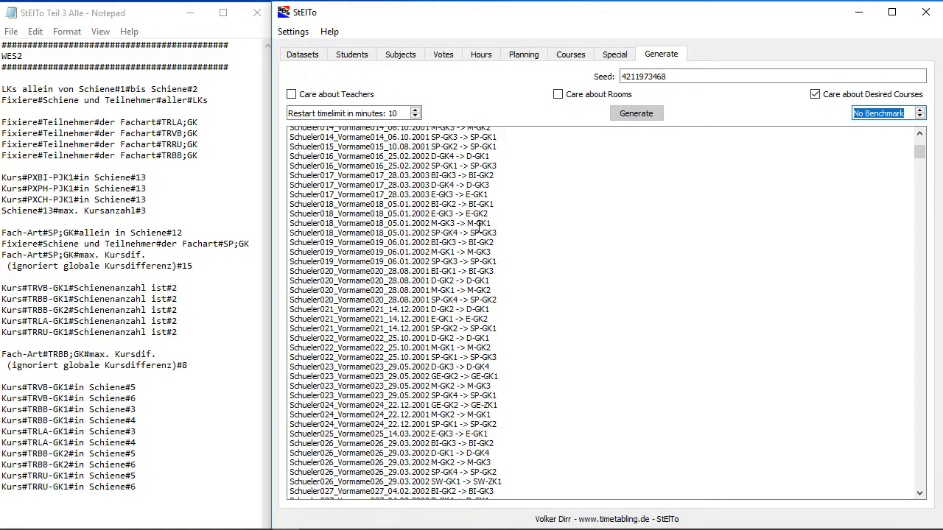
{"action": "scroll", "coordinate": [478, 227], "scroll_direction": "up", "scroll_amount": 9}
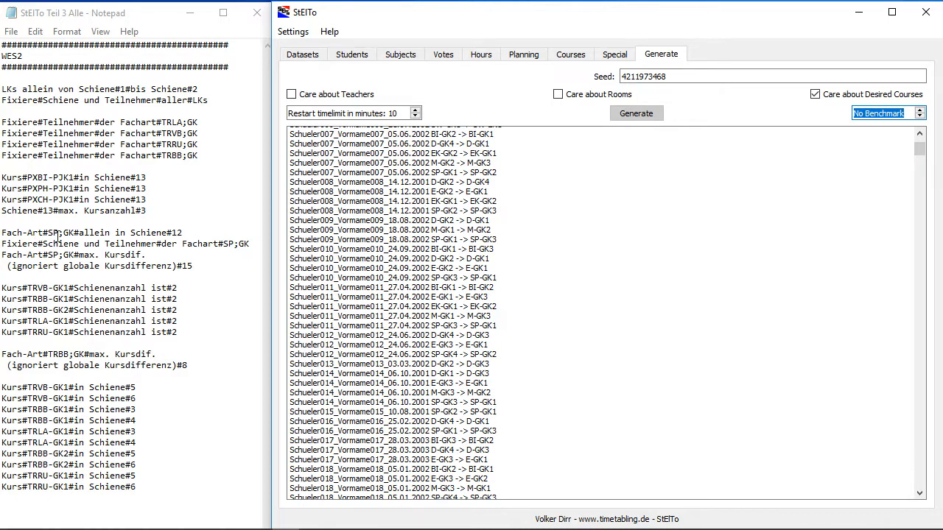
{"action": "scroll", "coordinate": [748, 268], "scroll_direction": "down", "scroll_amount": 20}
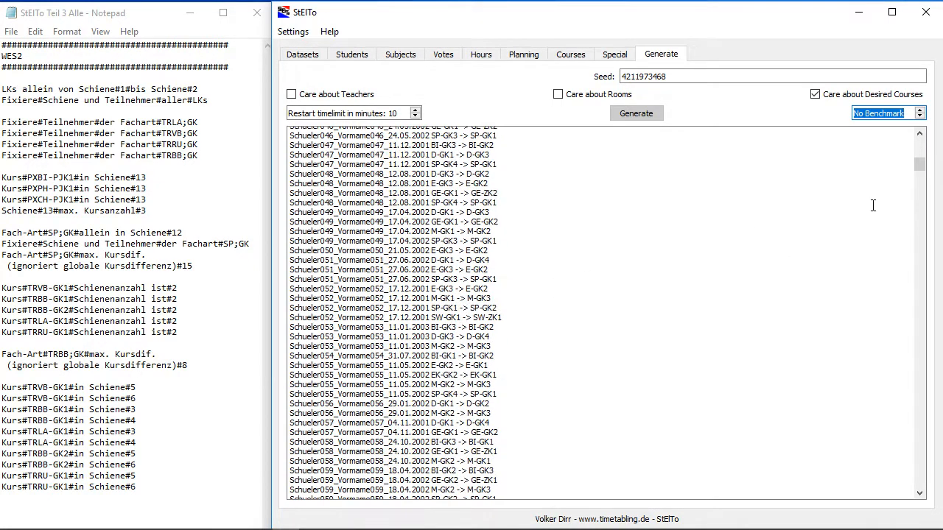
{"action": "left_click_drag", "start_coordinate": [920, 162], "coordinate": [920, 199]}
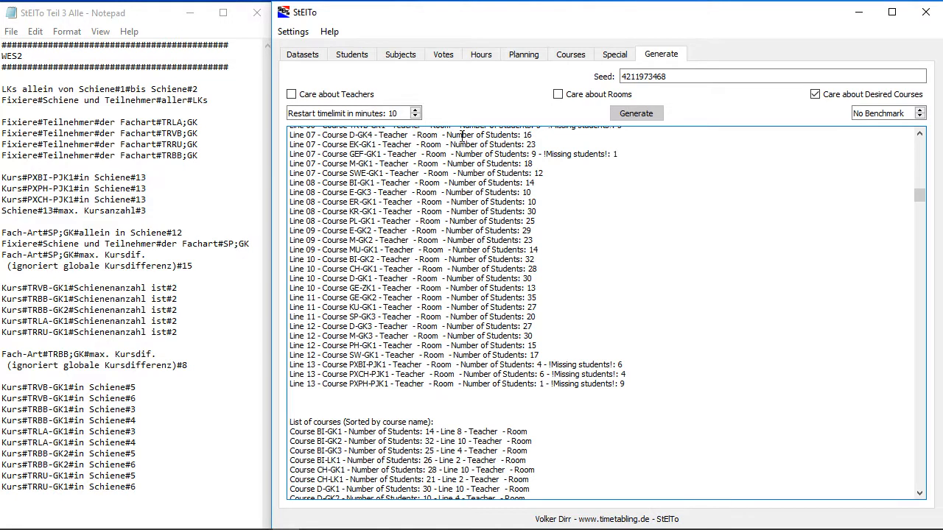
Step: Check the number of votes for subject SP and set its number of hours to 1
{"action": "left_click", "coordinate": [450, 57]}
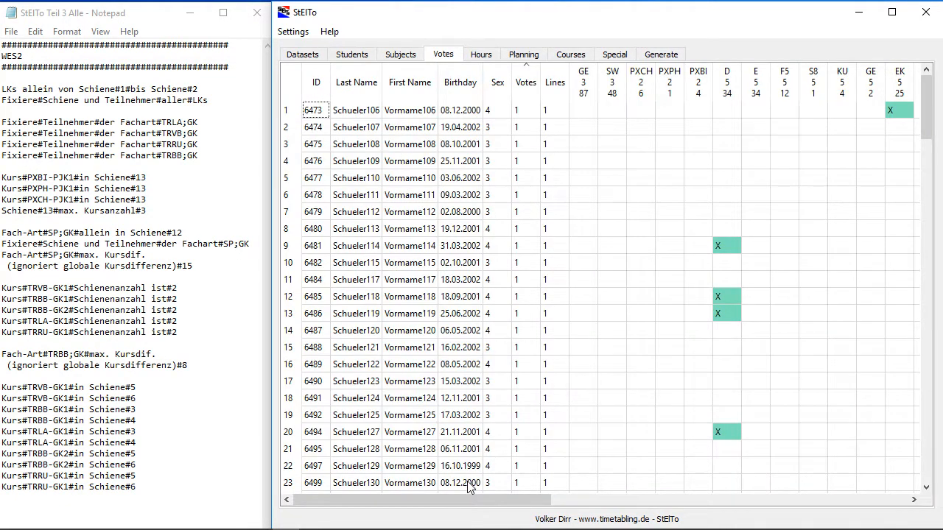
{"action": "left_click_drag", "start_coordinate": [465, 499], "coordinate": [808, 493]}
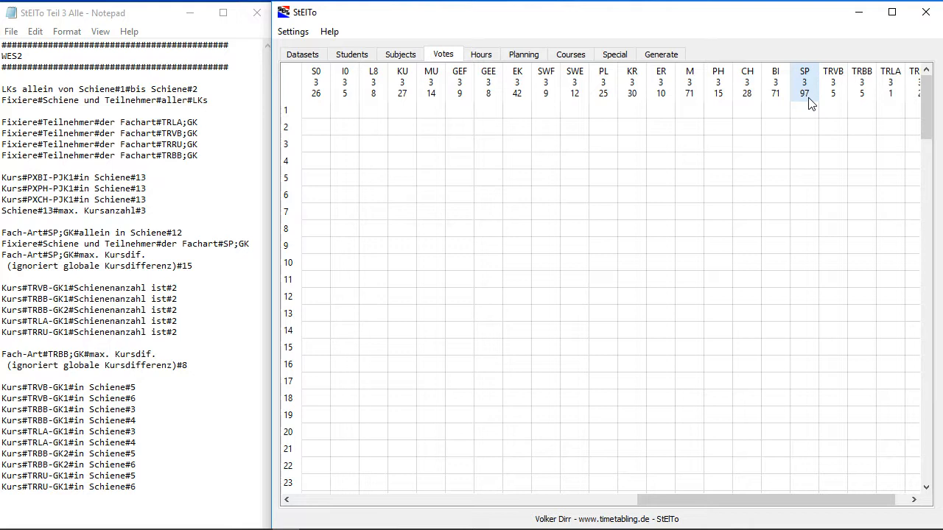
{"action": "left_click", "coordinate": [404, 56]}
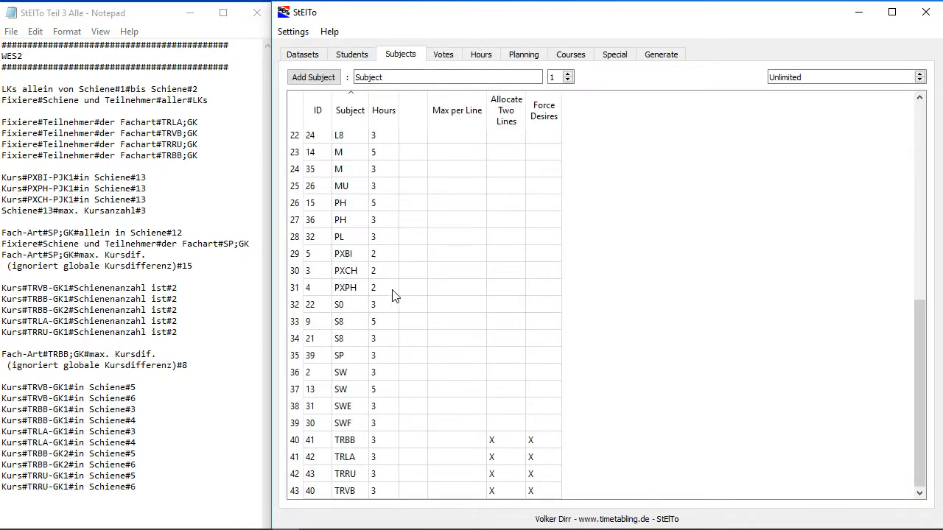
{"action": "double_click", "coordinate": [383, 355]}
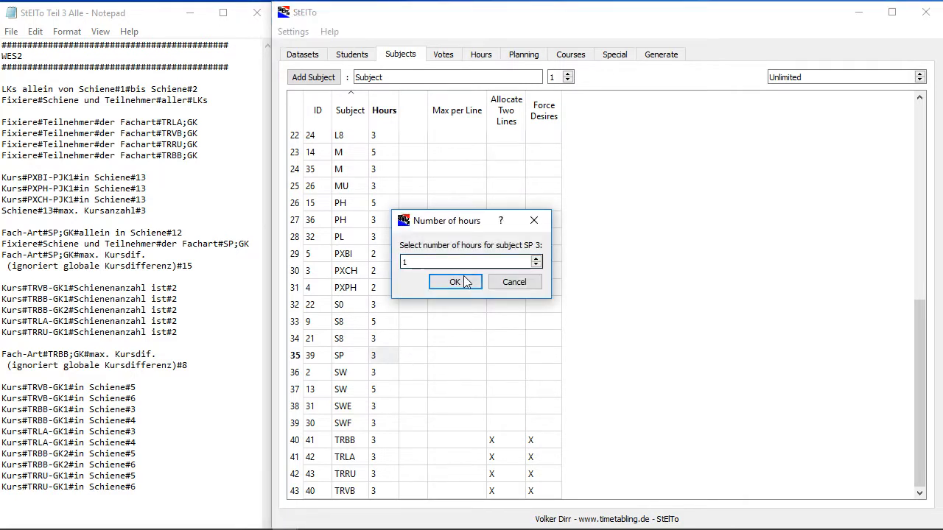
{"action": "left_click", "coordinate": [460, 283]}
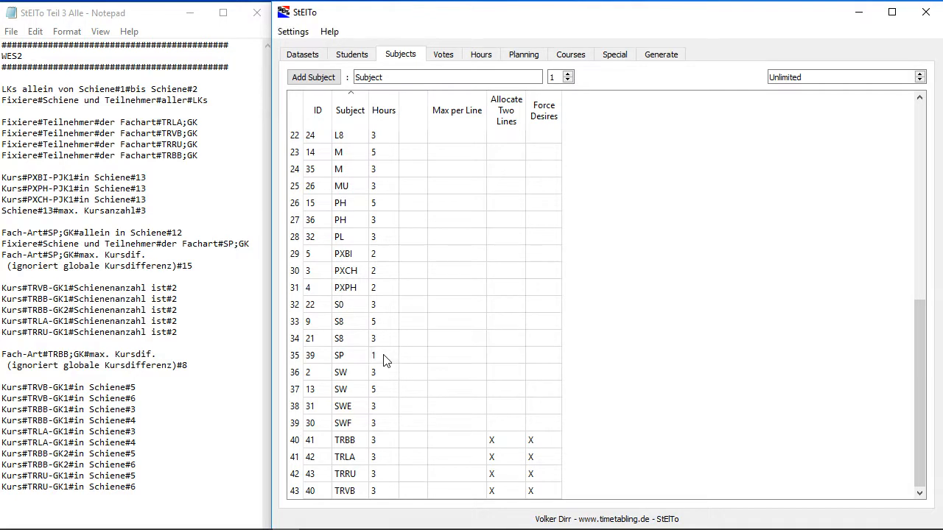
Step: Set Max Lines for the 3-hour subjects to 9
{"action": "left_click", "coordinate": [482, 59]}
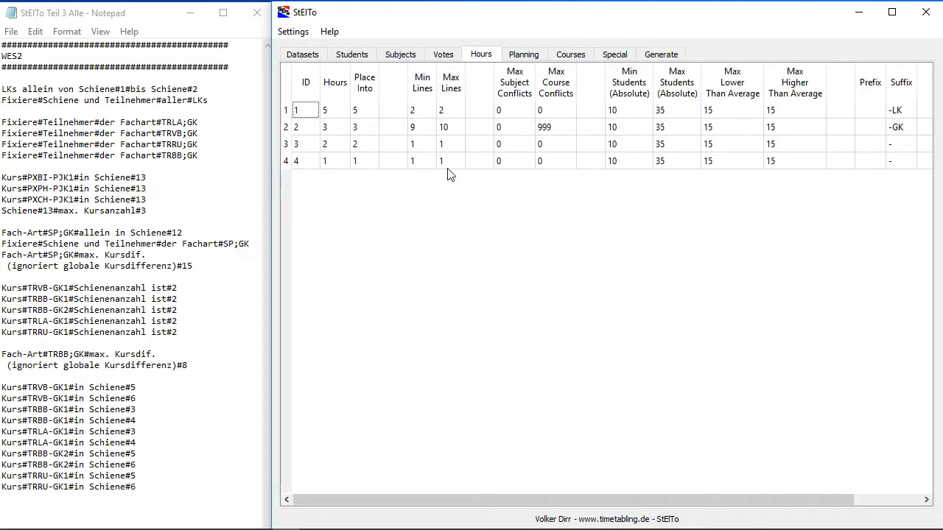
{"action": "double_click", "coordinate": [452, 129]}
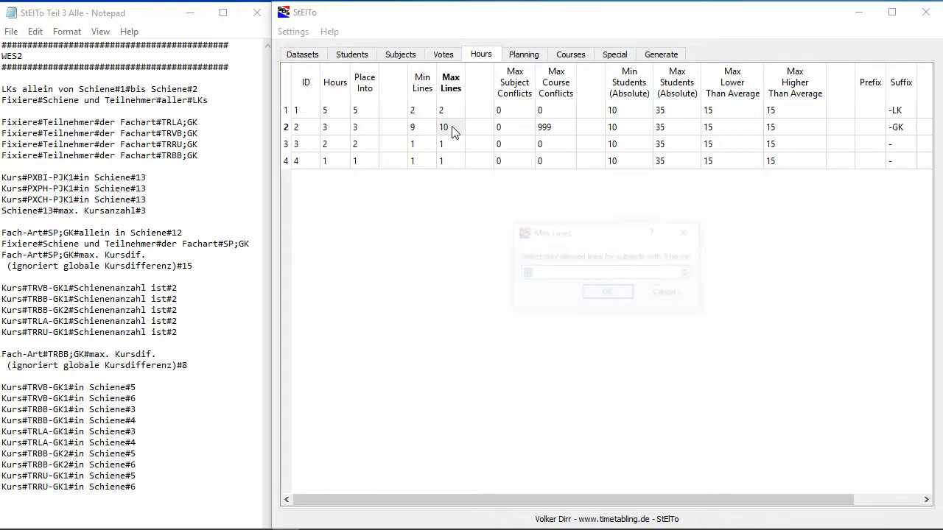
{"action": "left_click", "coordinate": [608, 293]}
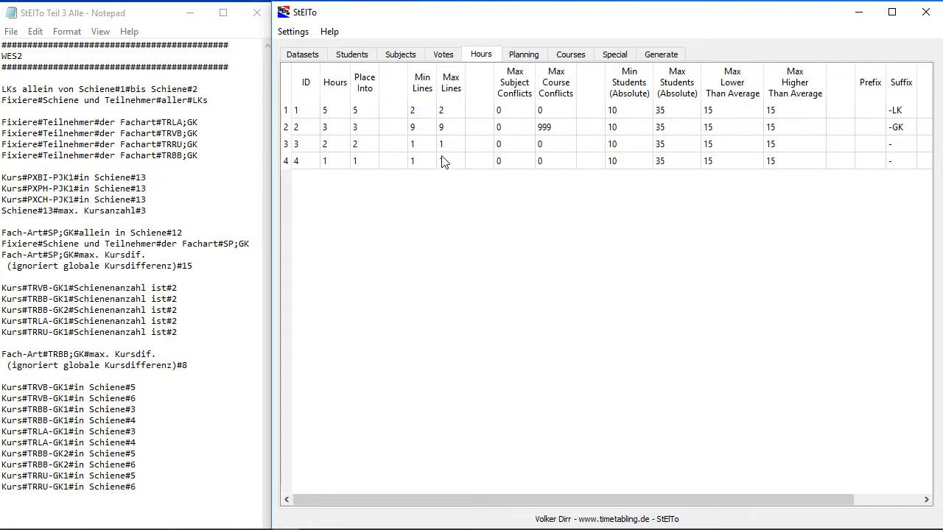
Step: Generate the plan with SP as a 1-hour subject and examine the lines of the SP and project courses
{"action": "left_click", "coordinate": [655, 59]}
{"action": "left_click", "coordinate": [641, 117]}
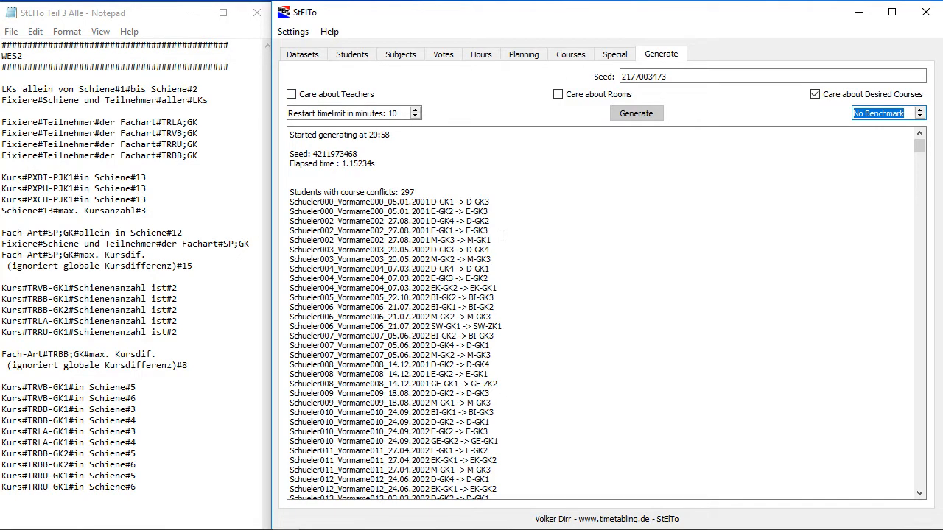
{"action": "scroll", "coordinate": [500, 236], "scroll_direction": "down", "scroll_amount": 15}
{"action": "left_click_drag", "start_coordinate": [920, 151], "coordinate": [921, 190]}
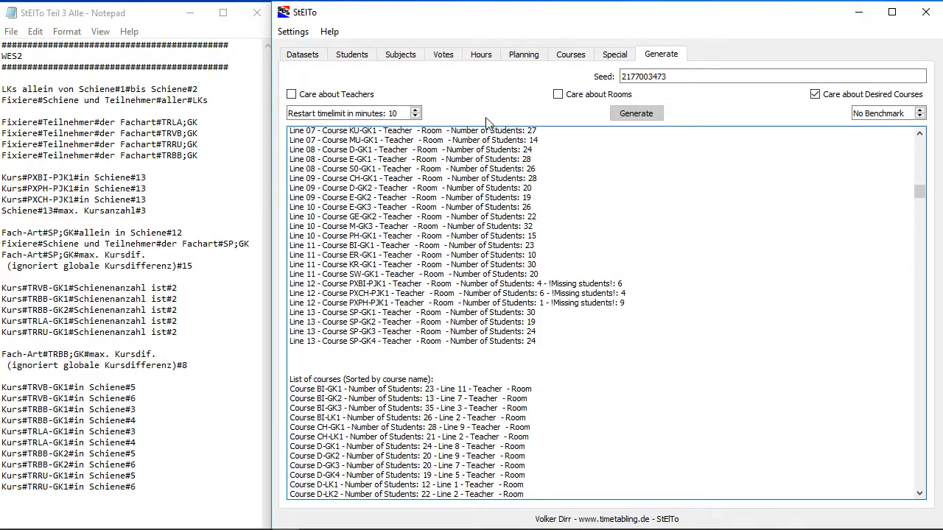
Step: Set Max Lower Than Average and Max Higher Than Average to 5 for the 1-hour subjects
{"action": "left_click", "coordinate": [476, 59]}
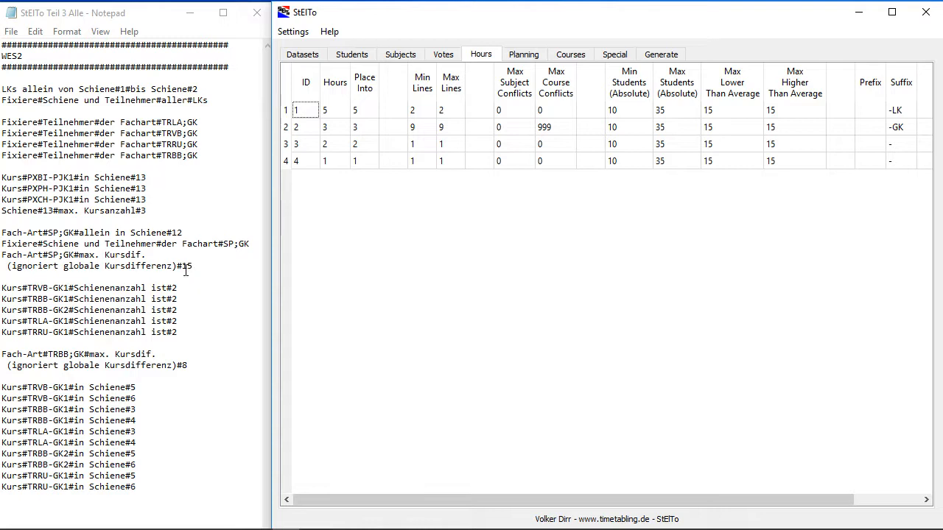
{"action": "double_click", "coordinate": [727, 163]}
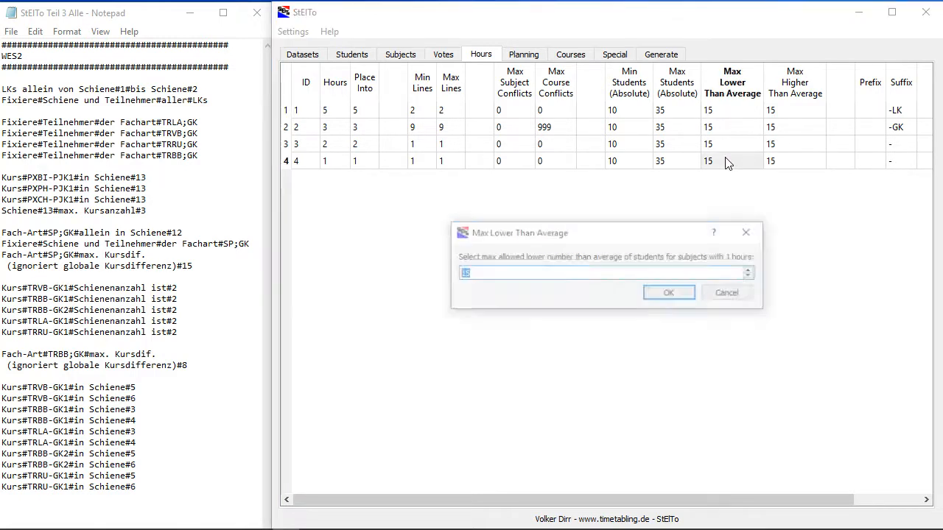
{"action": "left_click", "coordinate": [672, 293]}
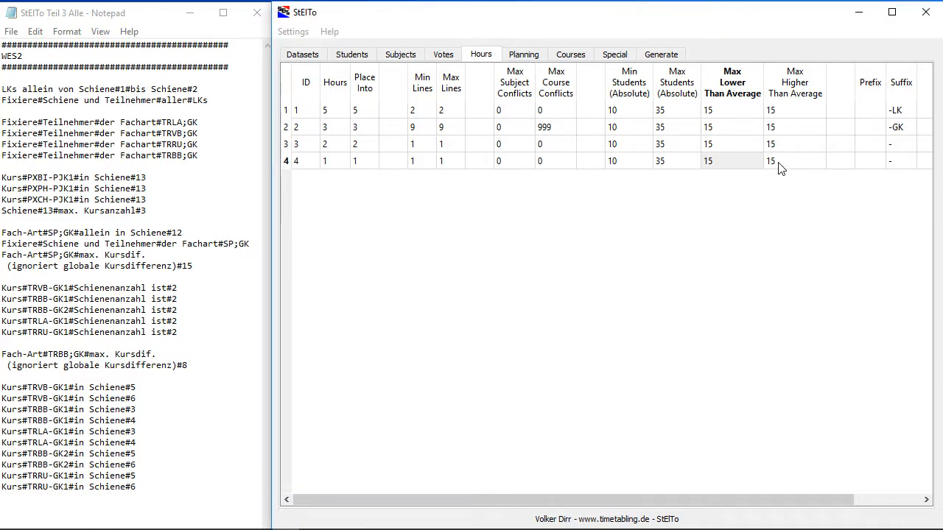
{"action": "double_click", "coordinate": [776, 165]}
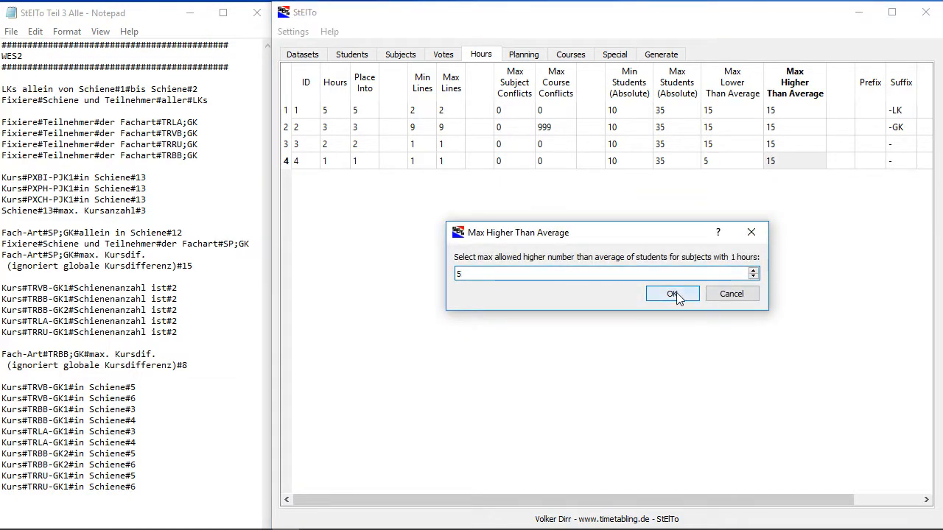
{"action": "left_click", "coordinate": [671, 294]}
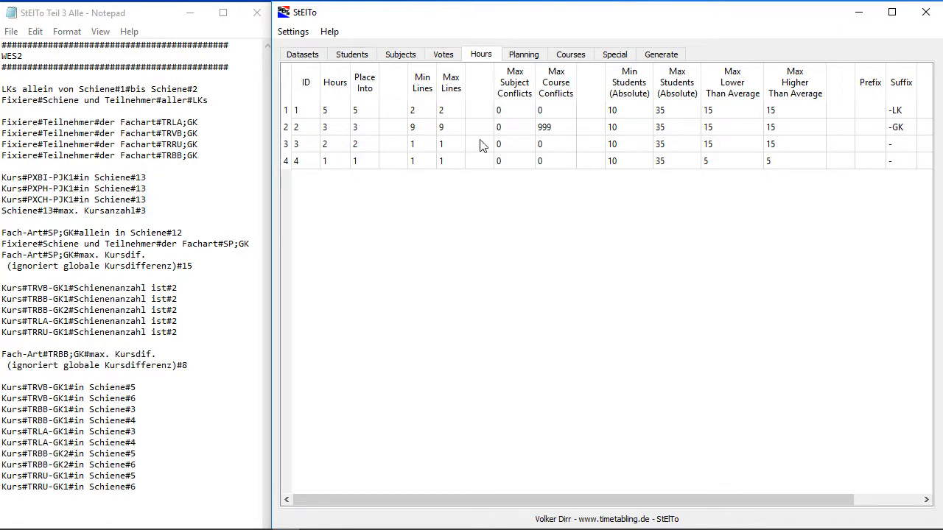
Step: Set Max Lower Than Average and Max Higher Than Average to 3 for the 2-hour subjects
{"action": "double_click", "coordinate": [725, 147]}
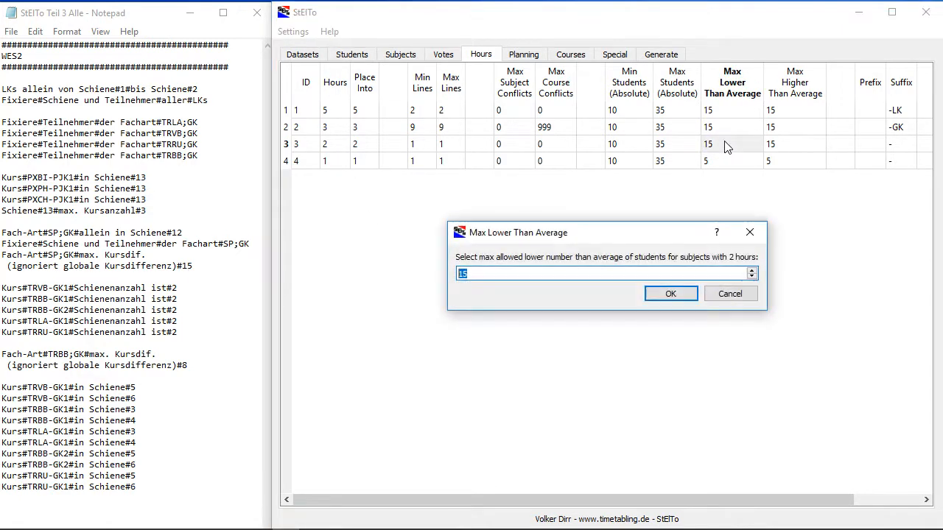
{"action": "type", "text": "3"}
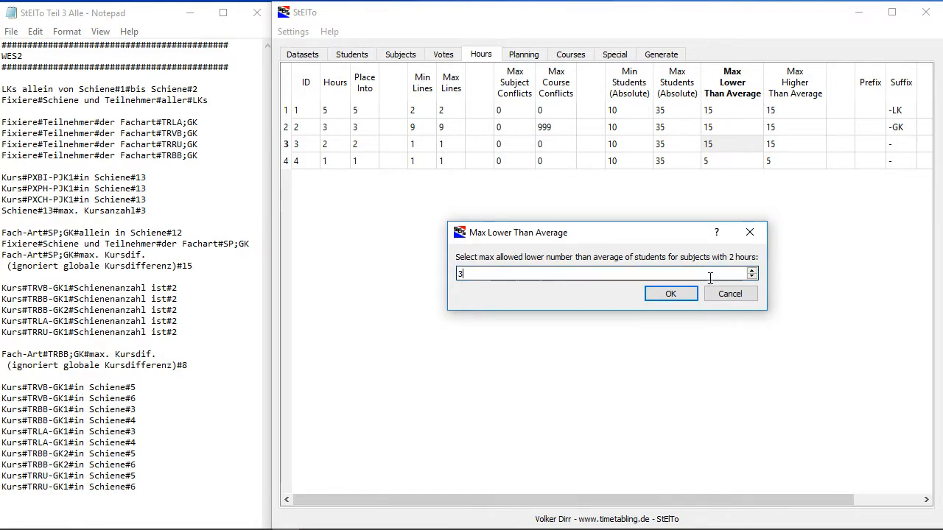
{"action": "left_click", "coordinate": [669, 293]}
{"action": "double_click", "coordinate": [784, 146]}
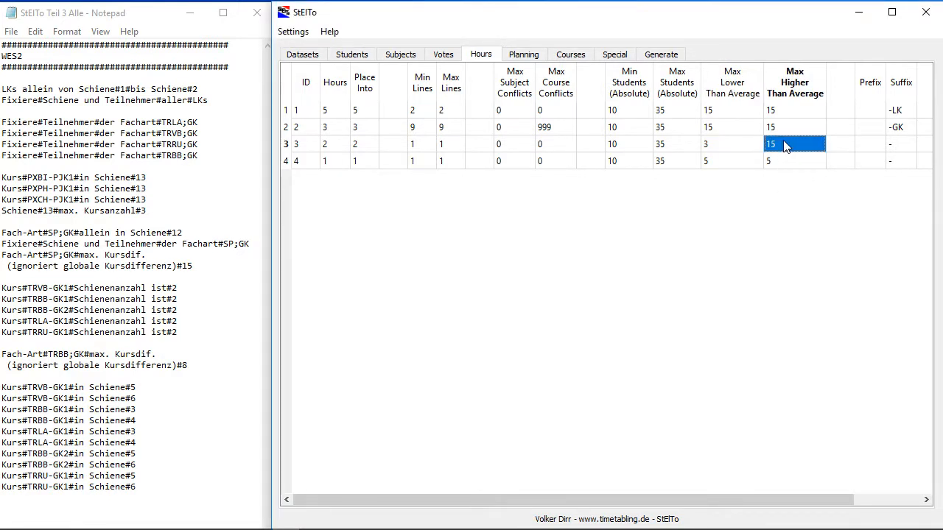
{"action": "type", "text": "3"}
{"action": "left_click", "coordinate": [672, 293]}
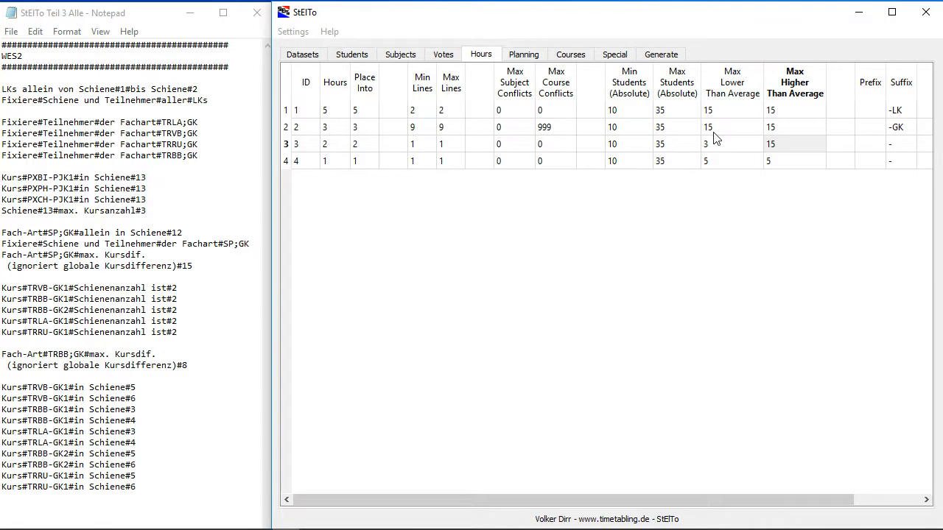
Step: Set Max Lower Than Average and Max Higher Than Average to 3 for the 3-hour subjects
{"action": "double_click", "coordinate": [713, 128]}
{"action": "type", "text": "3"}
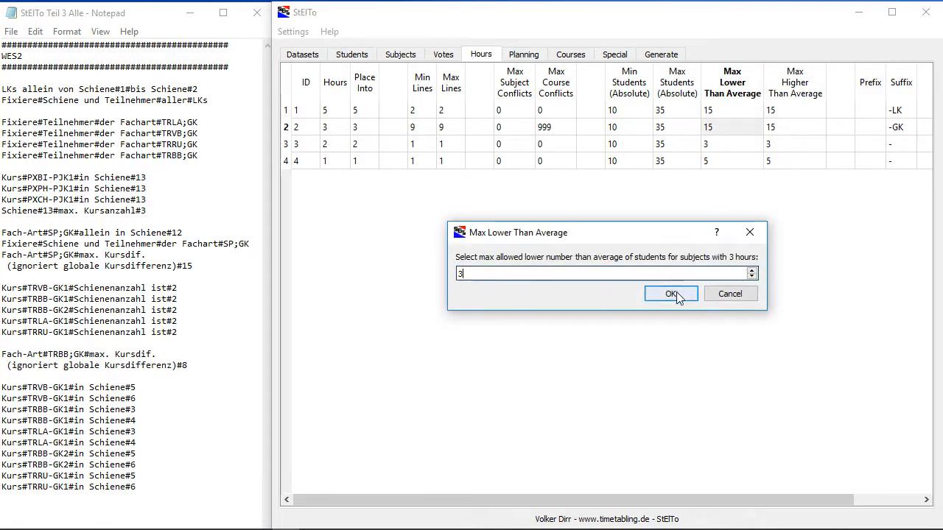
{"action": "left_click", "coordinate": [677, 296]}
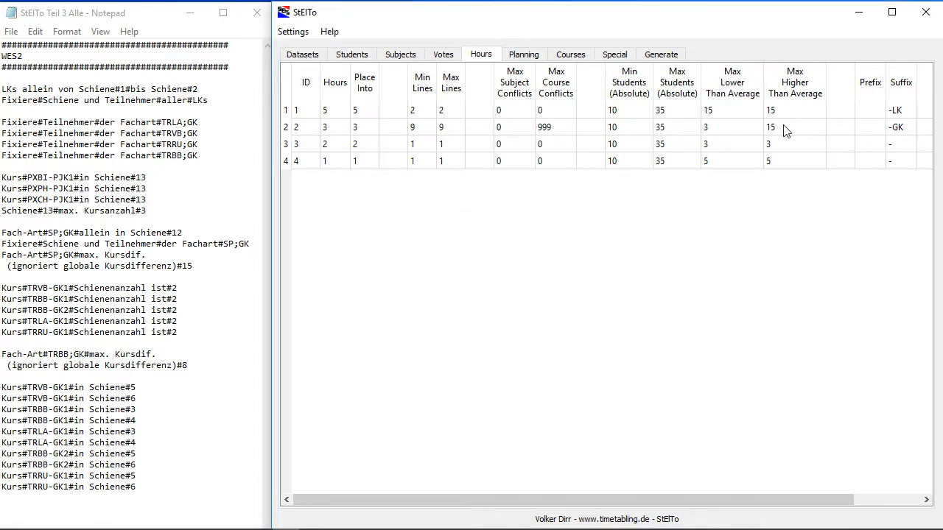
{"action": "double_click", "coordinate": [784, 128]}
{"action": "type", "text": "3"}
{"action": "left_click", "coordinate": [671, 293]}
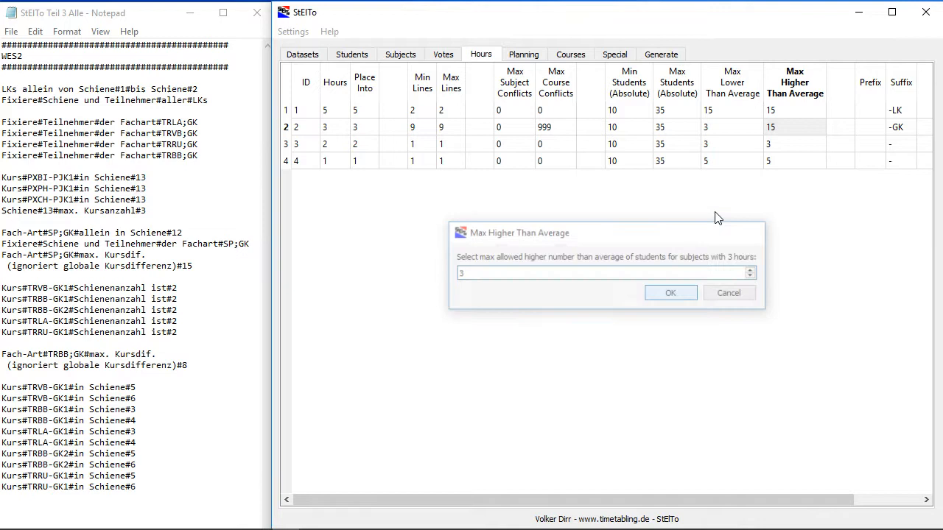
Step: Set Max Lower Than Average and Max Higher Than Average to 3 for the 5-hour subjects and try to generate the plan
{"action": "double_click", "coordinate": [731, 112]}
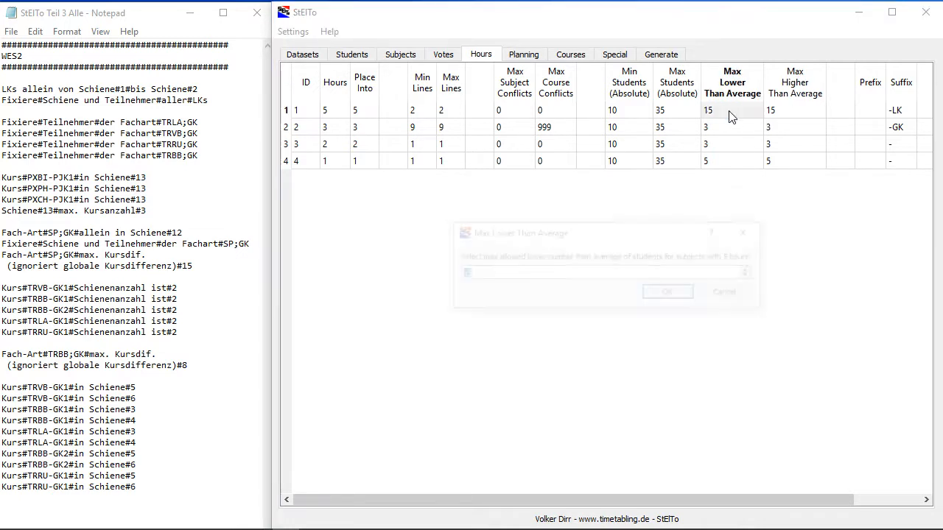
{"action": "type", "text": "3"}
{"action": "left_click", "coordinate": [670, 295]}
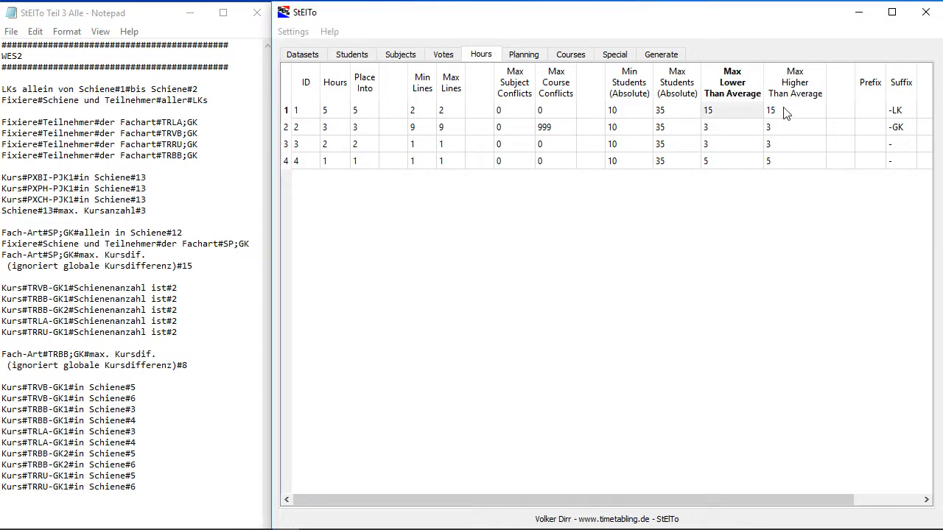
{"action": "double_click", "coordinate": [785, 112]}
{"action": "type", "text": "3"}
{"action": "left_click", "coordinate": [669, 293]}
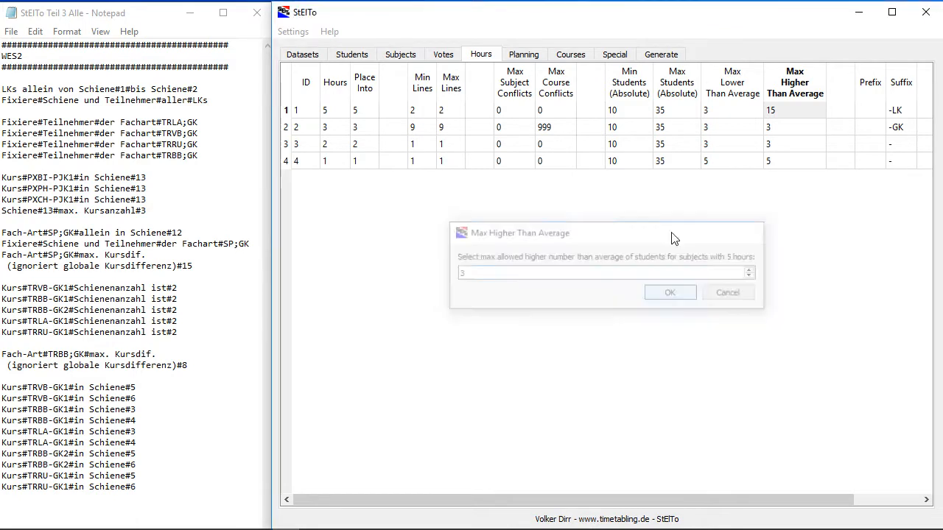
{"action": "left_click", "coordinate": [662, 56]}
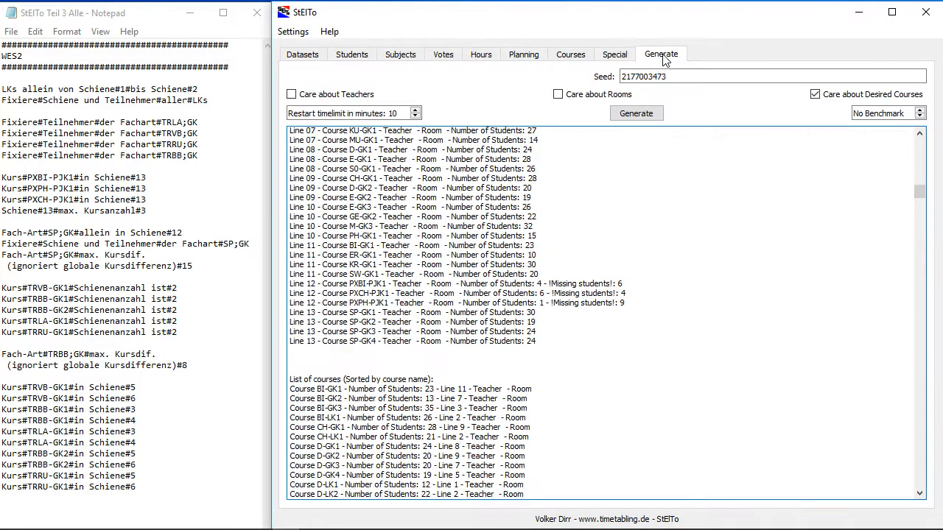
{"action": "left_click", "coordinate": [649, 117]}
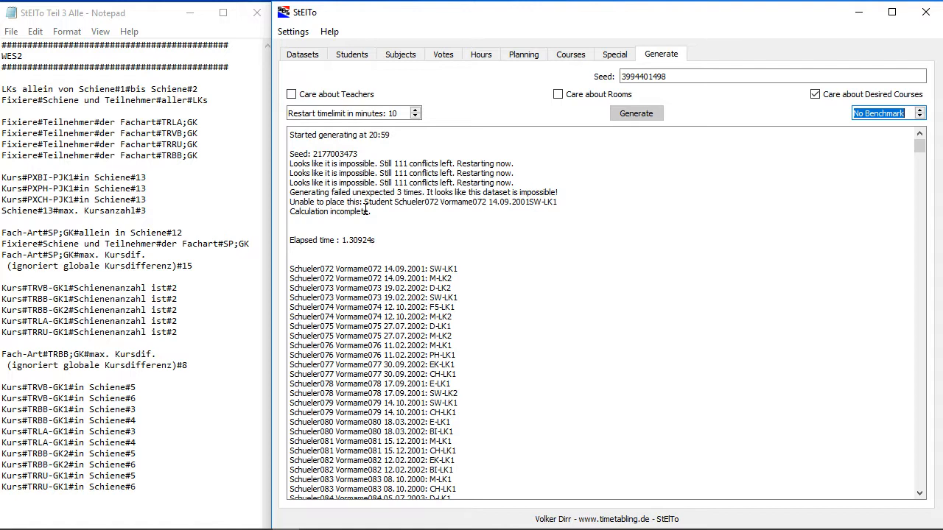
Step: Raise Max Lower Than Average and Max Higher Than Average to 7 for the 5-hour subjects and try generating the plan again
{"action": "left_click", "coordinate": [482, 56]}
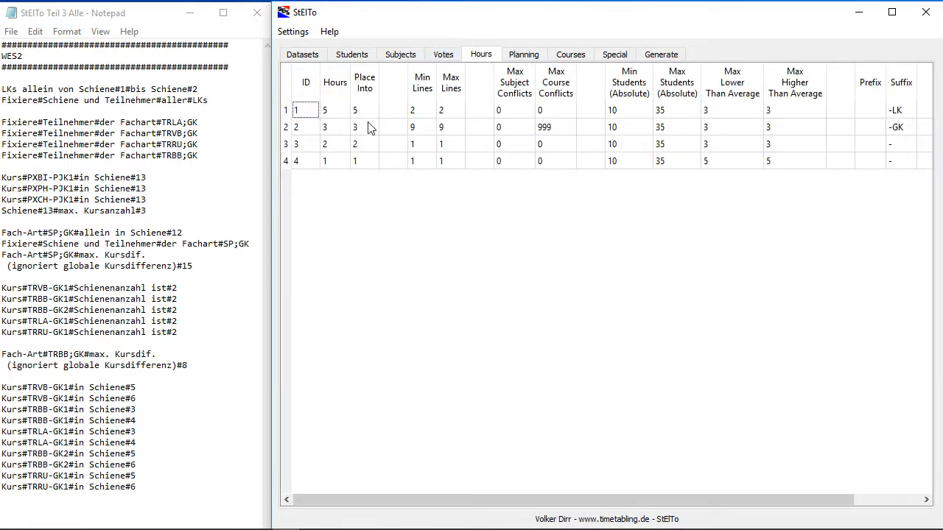
{"action": "double_click", "coordinate": [710, 112]}
{"action": "type", "text": "7"}
{"action": "left_click", "coordinate": [670, 294]}
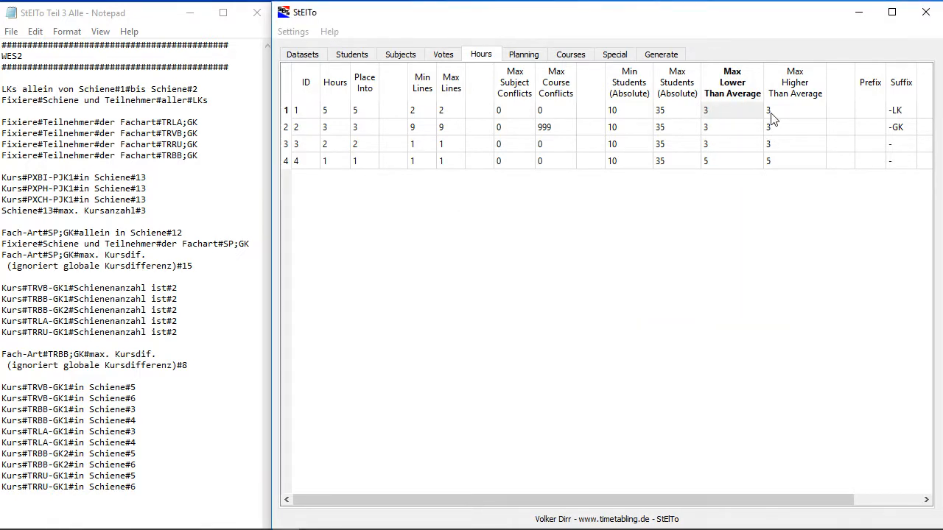
{"action": "double_click", "coordinate": [774, 115]}
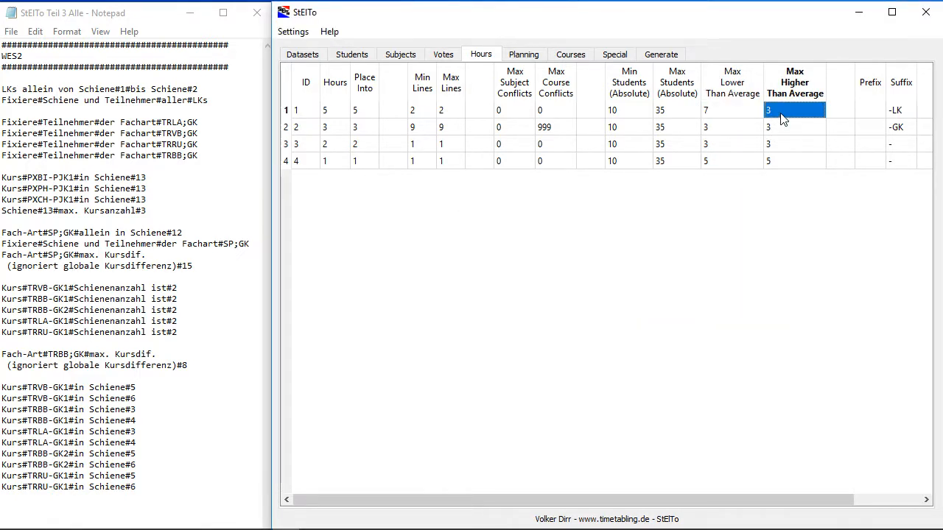
{"action": "type", "text": "7"}
{"action": "left_click", "coordinate": [669, 293]}
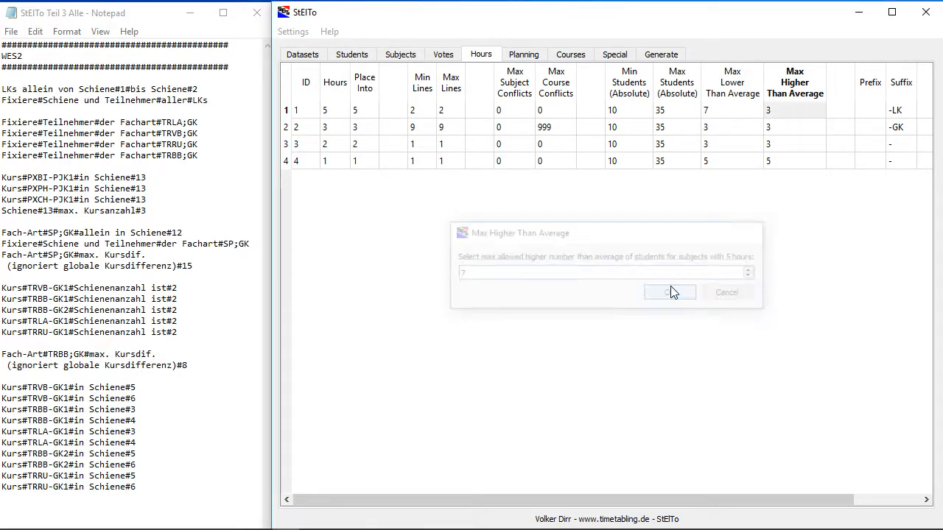
{"action": "left_click", "coordinate": [666, 58]}
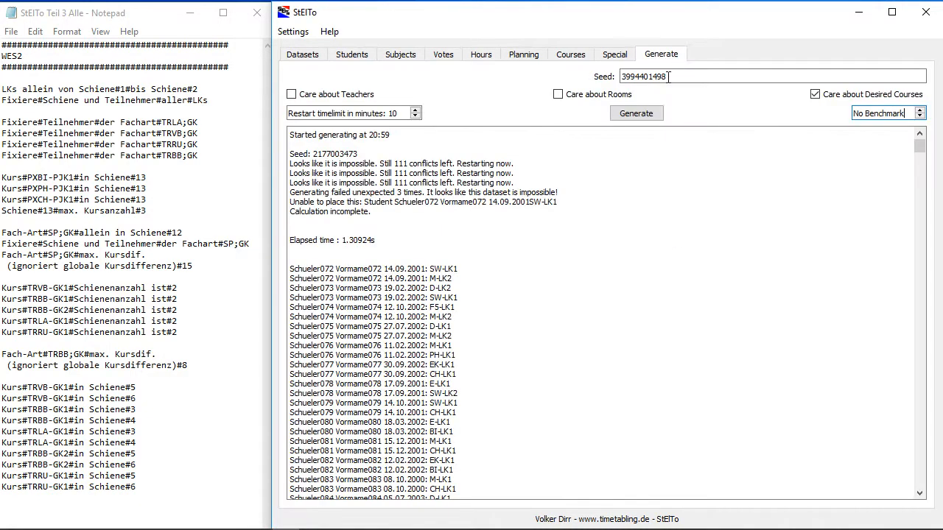
{"action": "left_click", "coordinate": [634, 115]}
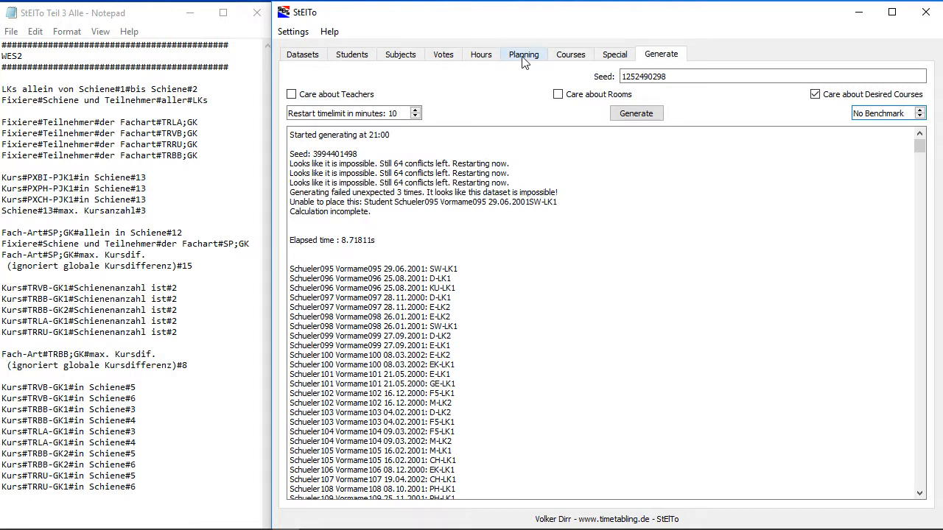
Step: Raise Max Lower Than Average and Max Higher Than Average to 11 for the 5-hour subjects and generate the plan
{"action": "left_click", "coordinate": [480, 56]}
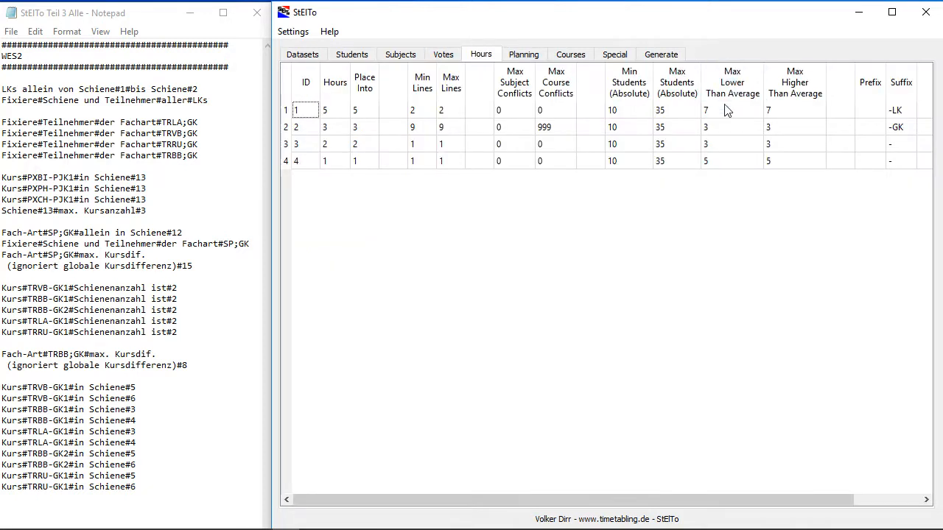
{"action": "double_click", "coordinate": [722, 109]}
{"action": "type", "text": "10"}
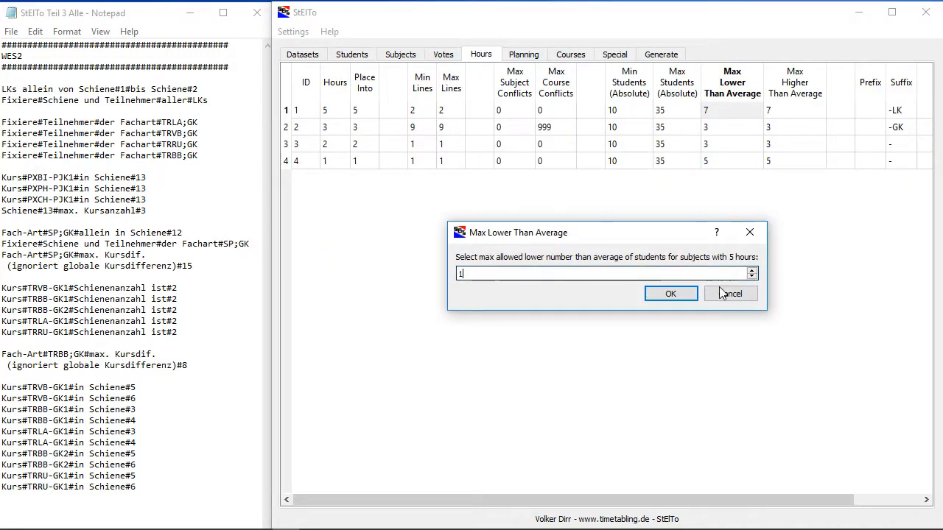
{"action": "left_click", "coordinate": [681, 293]}
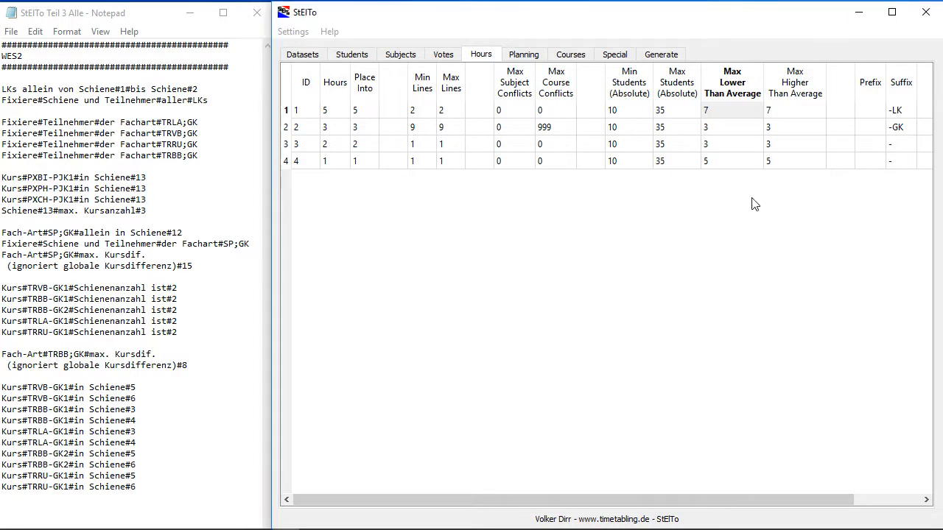
{"action": "double_click", "coordinate": [790, 112]}
{"action": "type", "text": "10"}
{"action": "left_click", "coordinate": [671, 293]}
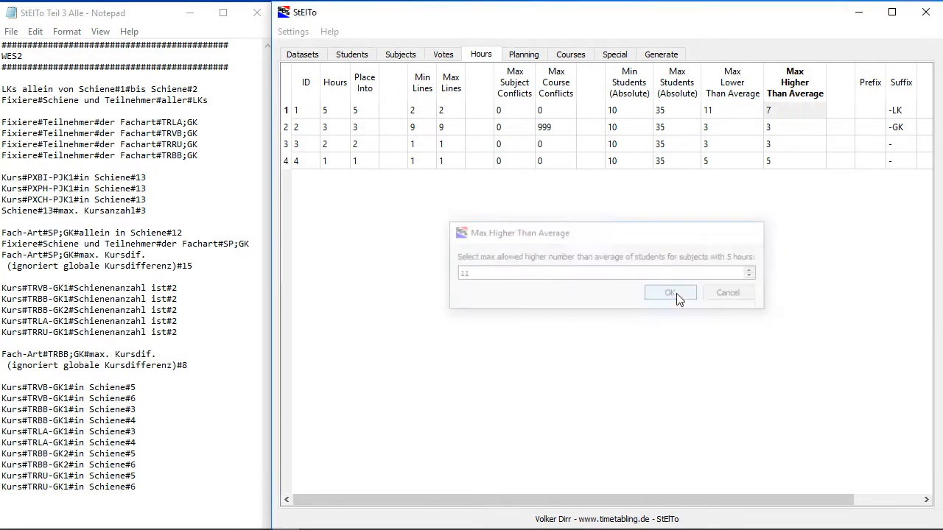
{"action": "left_click", "coordinate": [663, 56]}
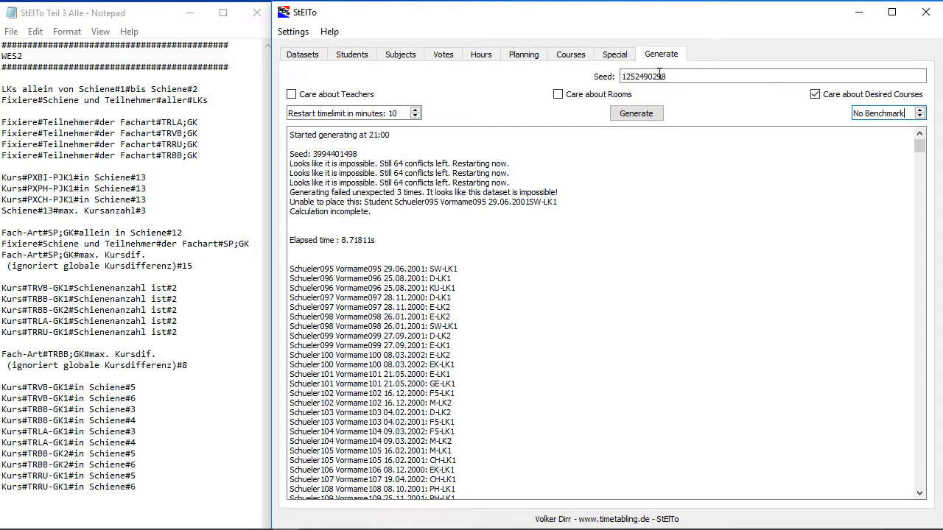
{"action": "left_click", "coordinate": [637, 117]}
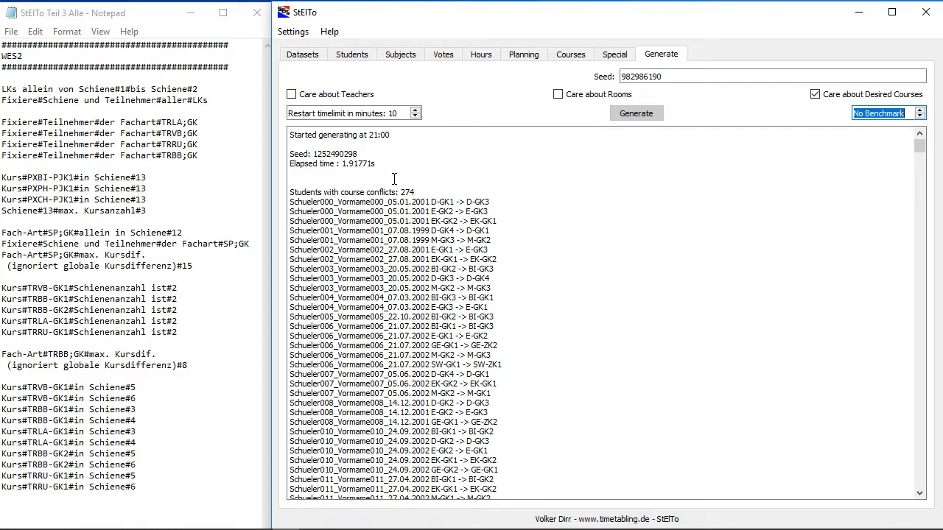
Step: Reduce Max Lower Than Average and Max Higher Than Average to 3 for the 5-hour subjects
{"action": "left_click", "coordinate": [482, 56]}
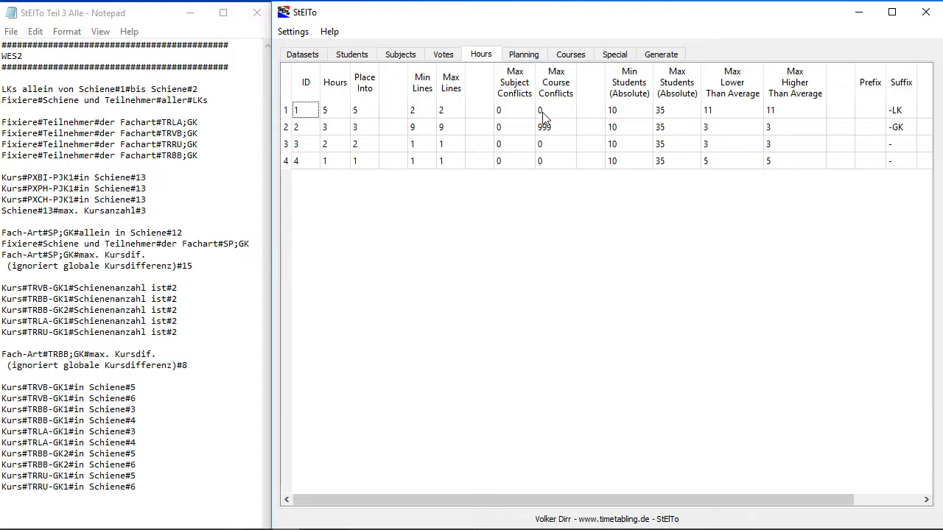
{"action": "left_click", "coordinate": [724, 118]}
{"action": "double_click", "coordinate": [723, 118]}
{"action": "type", "text": "3"}
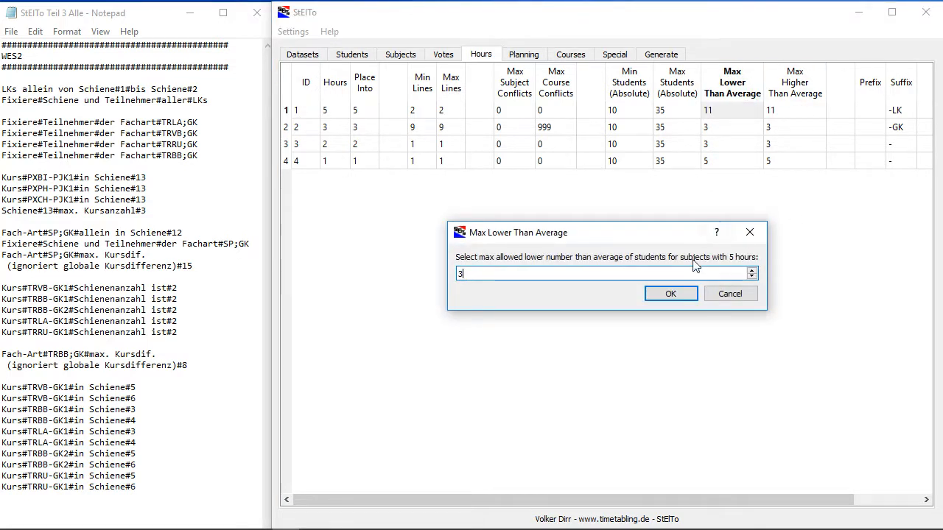
{"action": "left_click", "coordinate": [670, 294]}
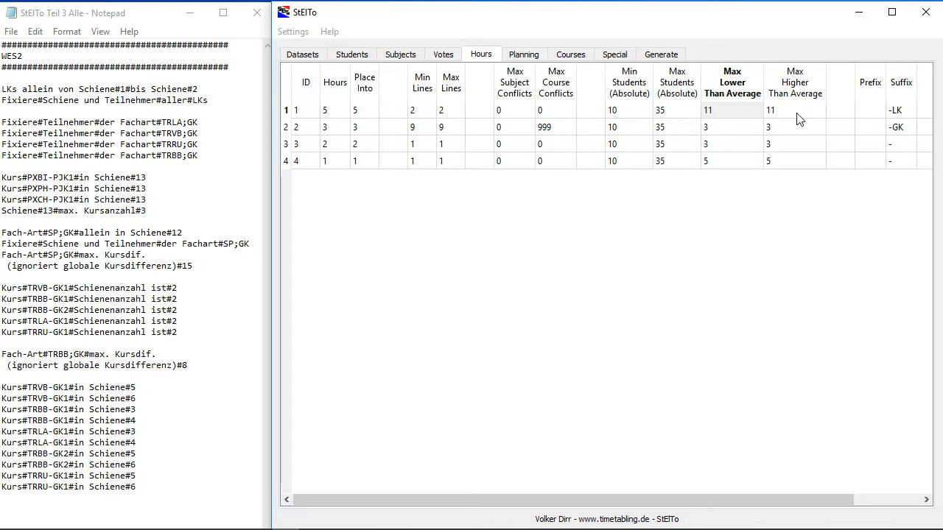
{"action": "double_click", "coordinate": [796, 119]}
{"action": "left_click", "coordinate": [672, 294]}
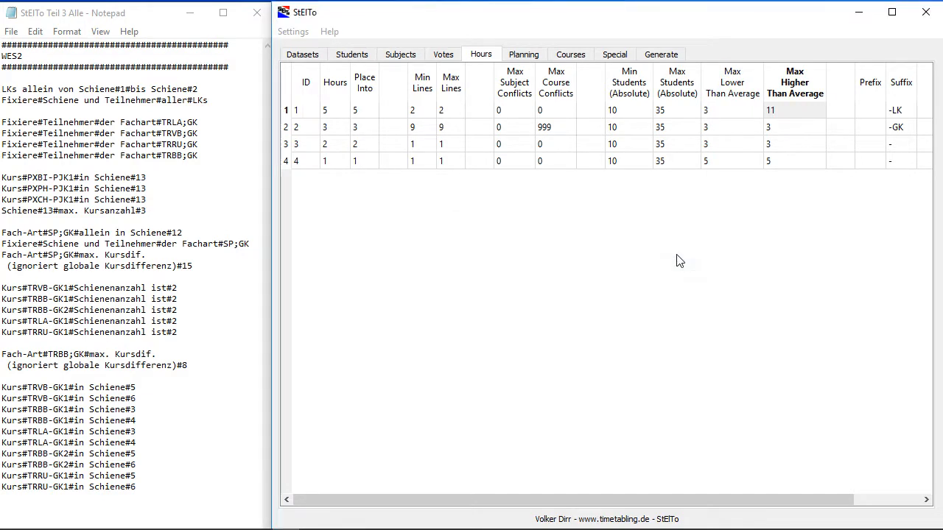
Step: Allow 30 Max Course Conflicts for the 5-hour subjects and generate the plan
{"action": "double_click", "coordinate": [547, 116]}
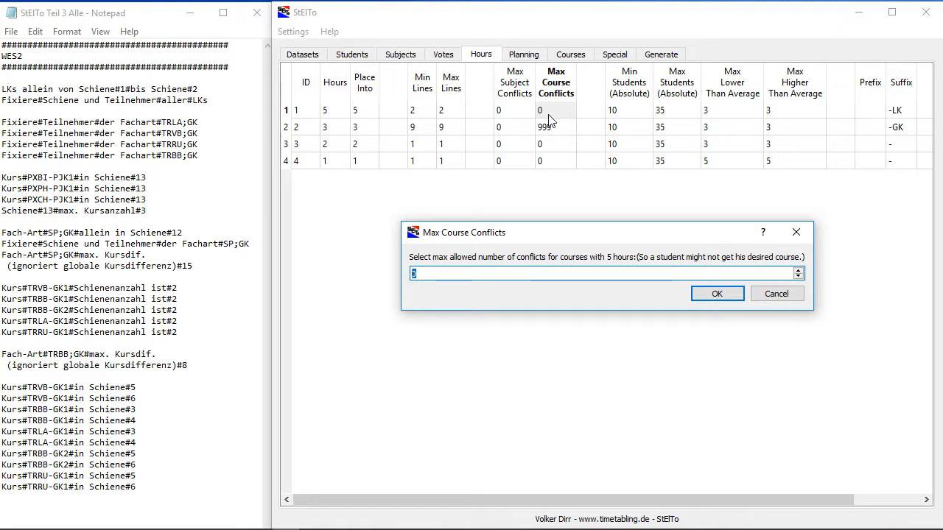
{"action": "key", "text": "Return"}
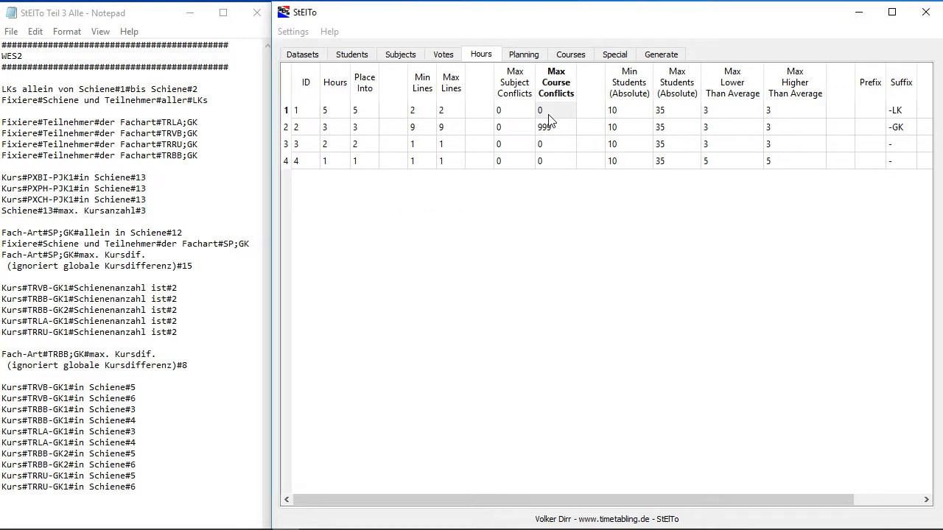
{"action": "left_click", "coordinate": [672, 57]}
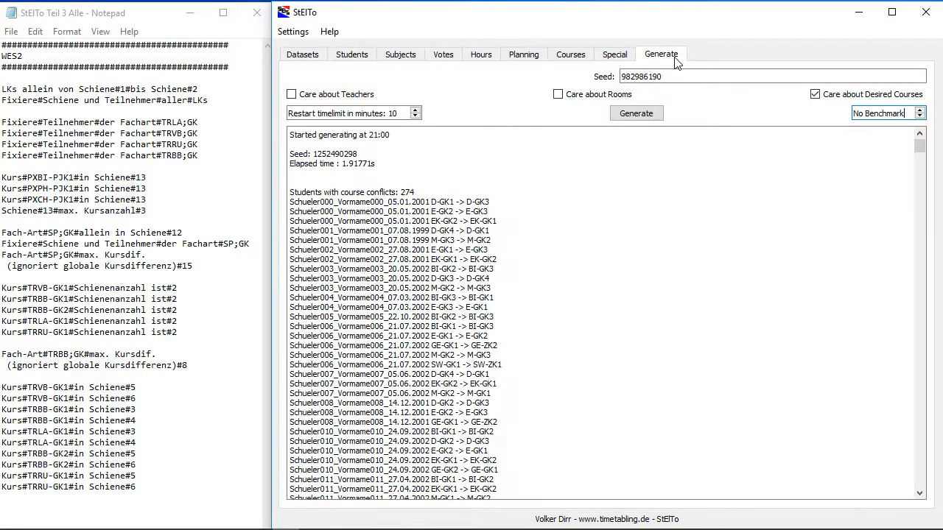
{"action": "left_click", "coordinate": [633, 110]}
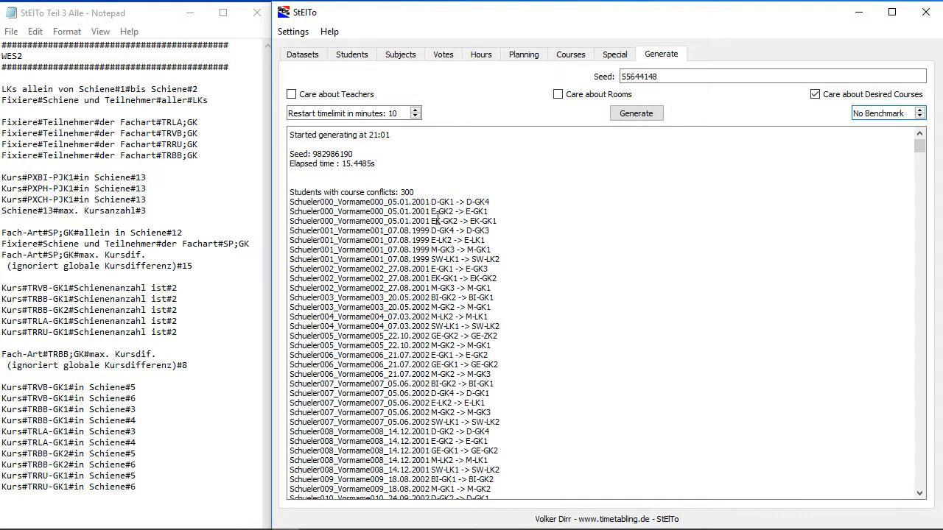
Step: Review the hours limits, the two-line and forced-desire settings of the TR subjects, and the vote numbers per subject
{"action": "left_click", "coordinate": [474, 56]}
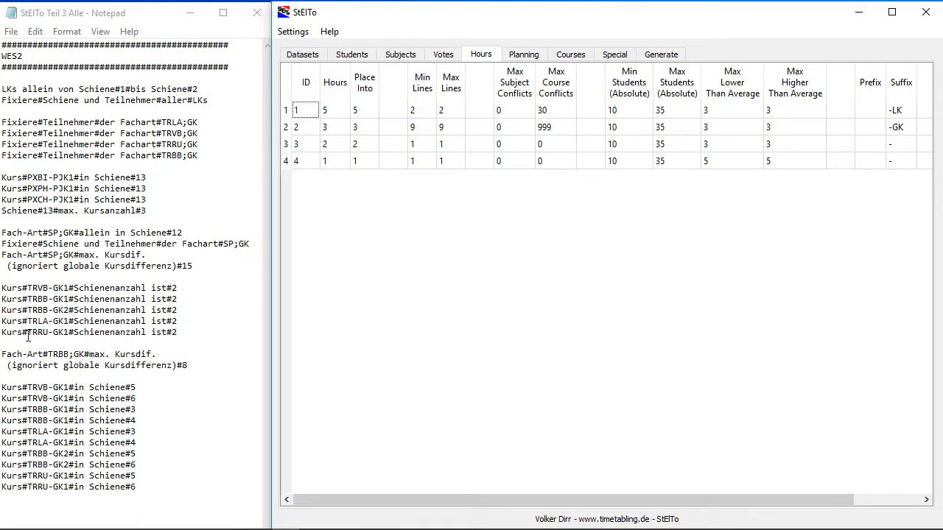
{"action": "left_click", "coordinate": [400, 55]}
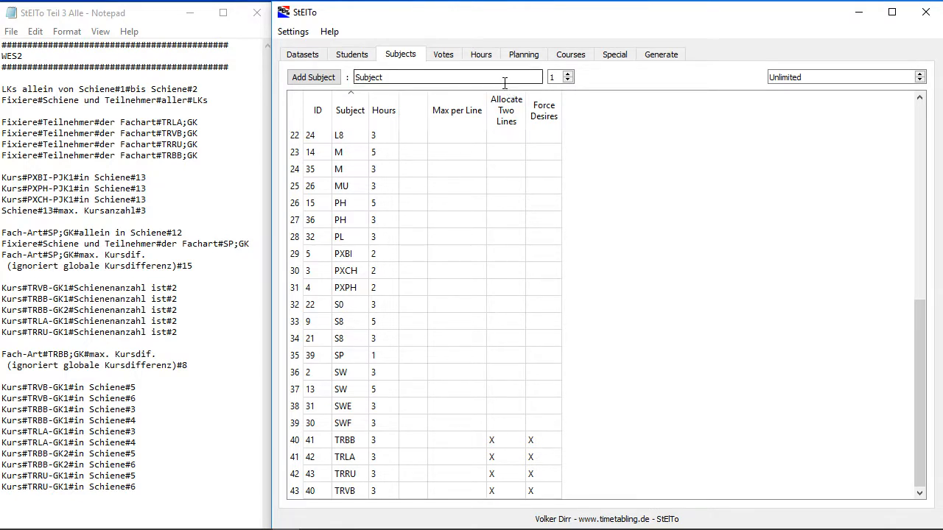
{"action": "left_click", "coordinate": [434, 62]}
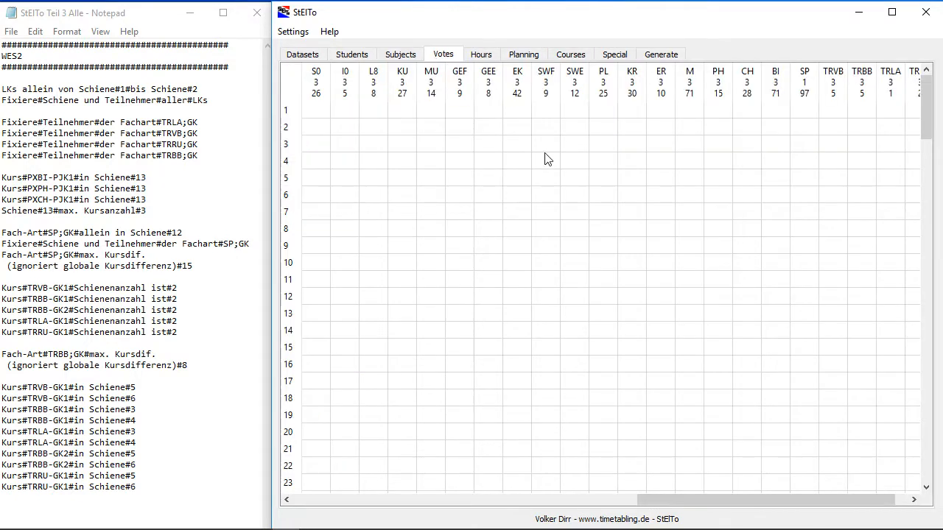
Step: Review the students' votes, the courses' size limits and fixed lines, and the generated course conflicts and student numbers per line
{"action": "left_click_drag", "start_coordinate": [690, 499], "coordinate": [348, 508]}
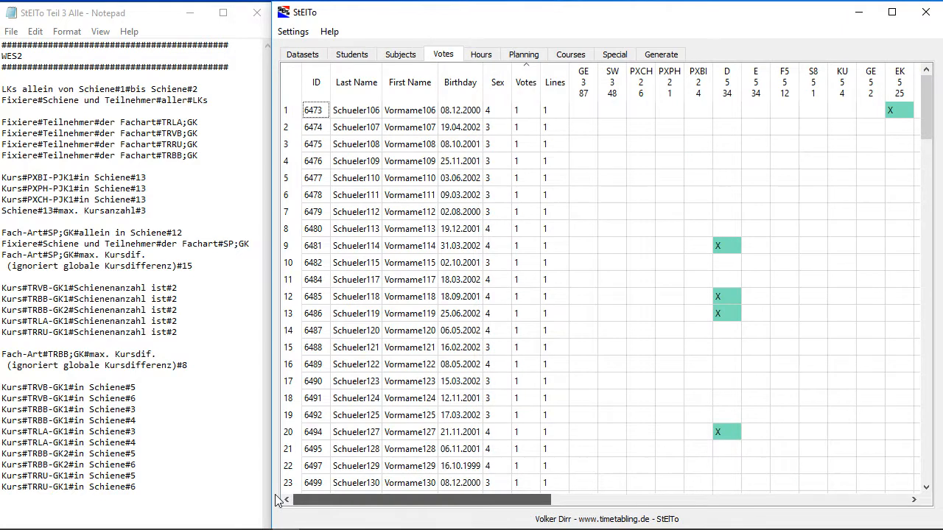
{"action": "left_click_drag", "start_coordinate": [928, 101], "coordinate": [928, 233]}
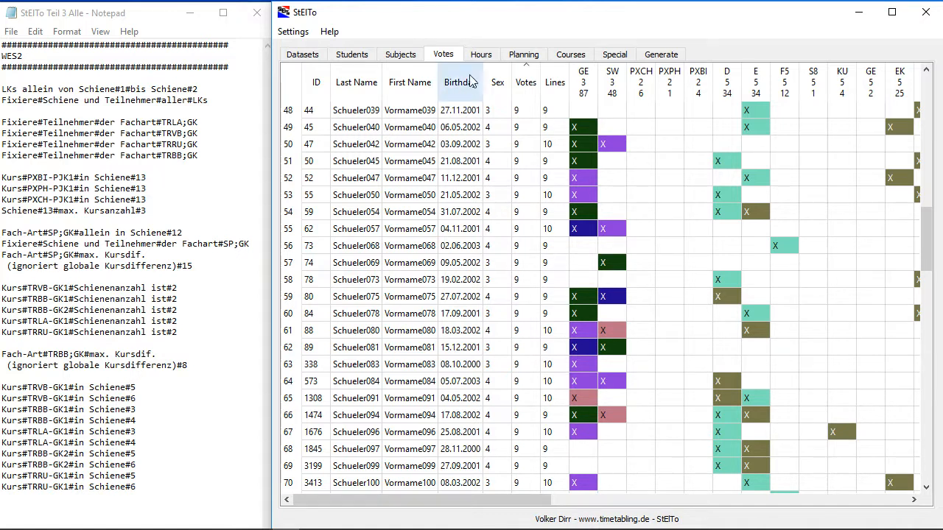
{"action": "left_click", "coordinate": [570, 56]}
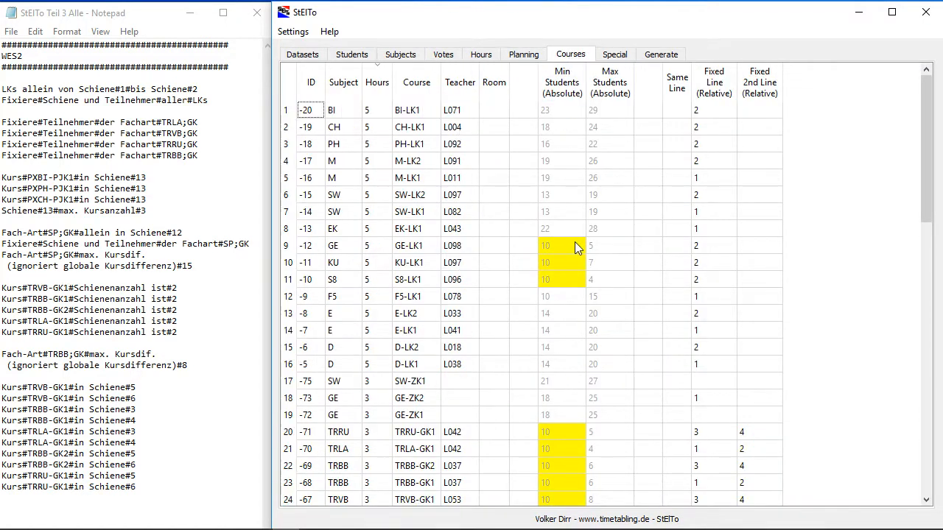
{"action": "scroll", "coordinate": [574, 245], "scroll_direction": "down", "scroll_amount": 5}
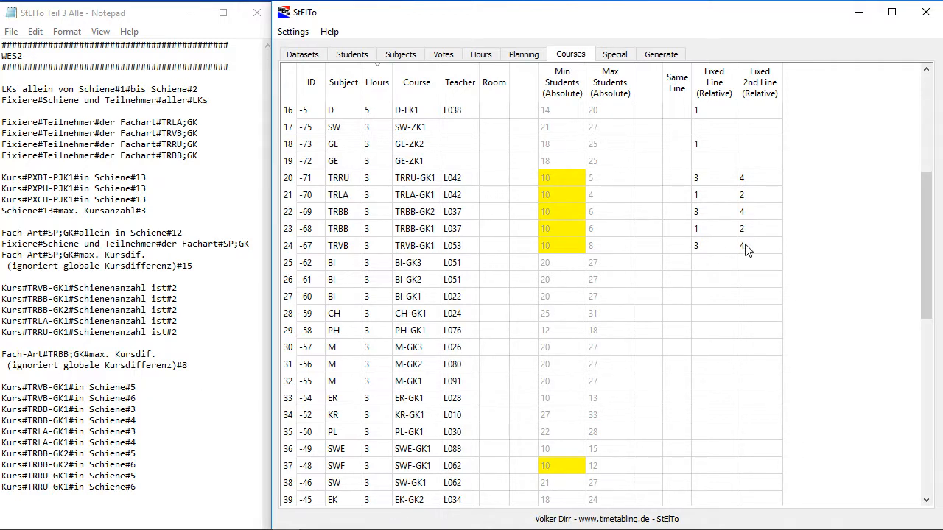
{"action": "left_click", "coordinate": [661, 55]}
{"action": "scroll", "coordinate": [627, 271], "scroll_direction": "down", "scroll_amount": 3}
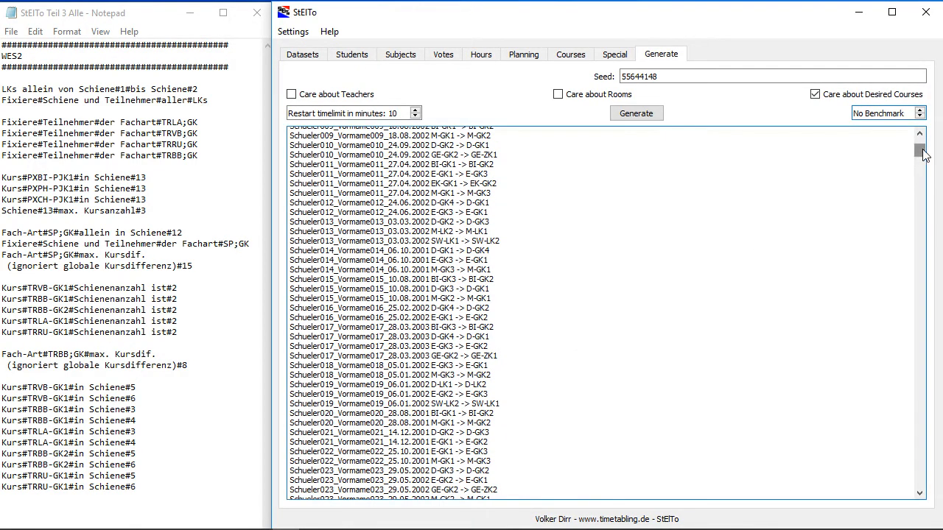
{"action": "left_click_drag", "start_coordinate": [919, 148], "coordinate": [927, 187]}
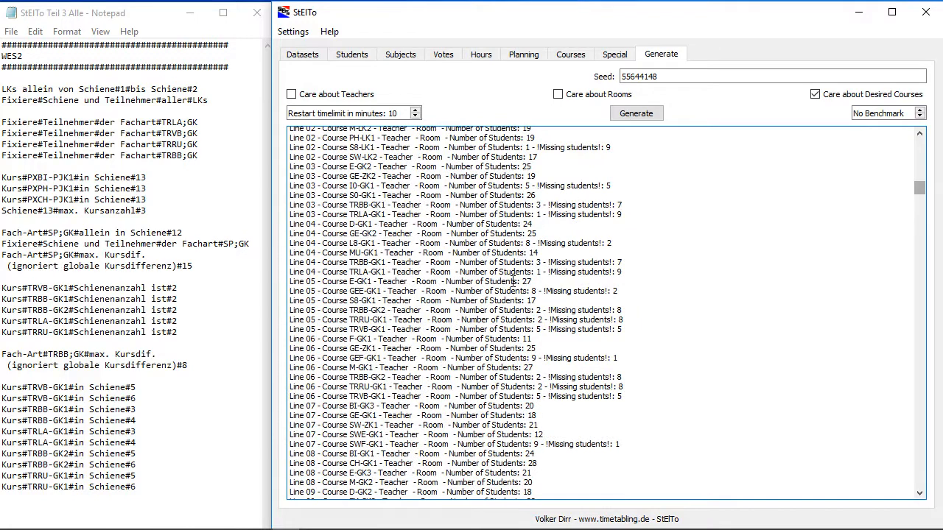
{"action": "scroll", "coordinate": [512, 283], "scroll_direction": "up", "scroll_amount": 1}
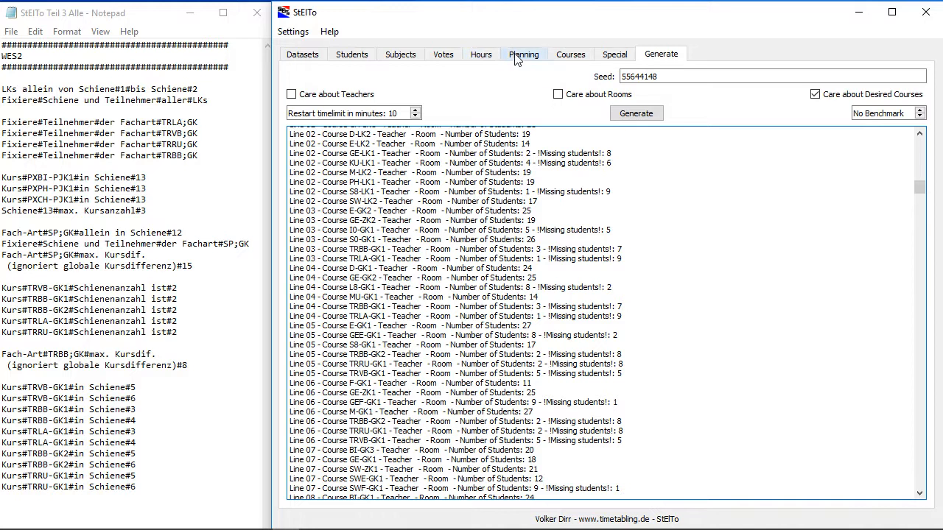
Step: Set both Max Lower Than Average and Max Higher Than Average to 4 for the TRBB subject
{"action": "left_click", "coordinate": [541, 57]}
{"action": "scroll", "coordinate": [489, 224], "scroll_direction": "down", "scroll_amount": 7}
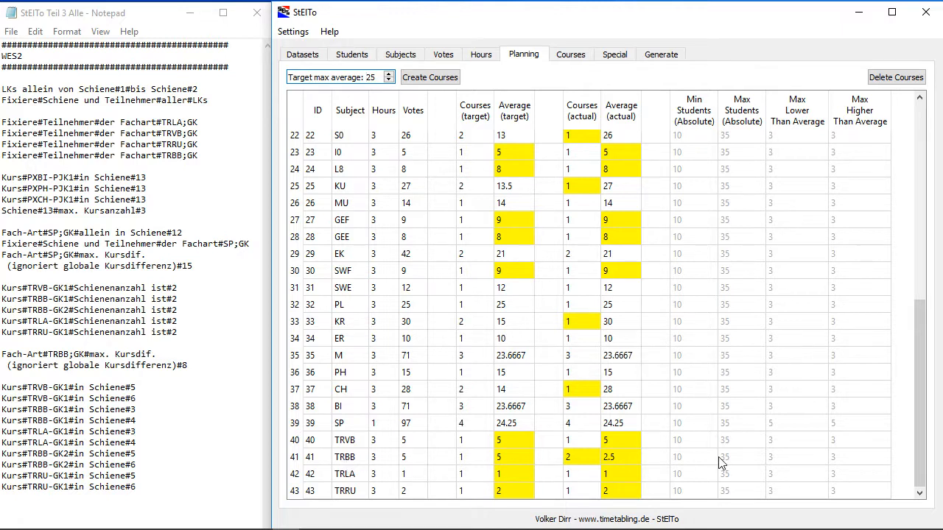
{"action": "double_click", "coordinate": [804, 462]}
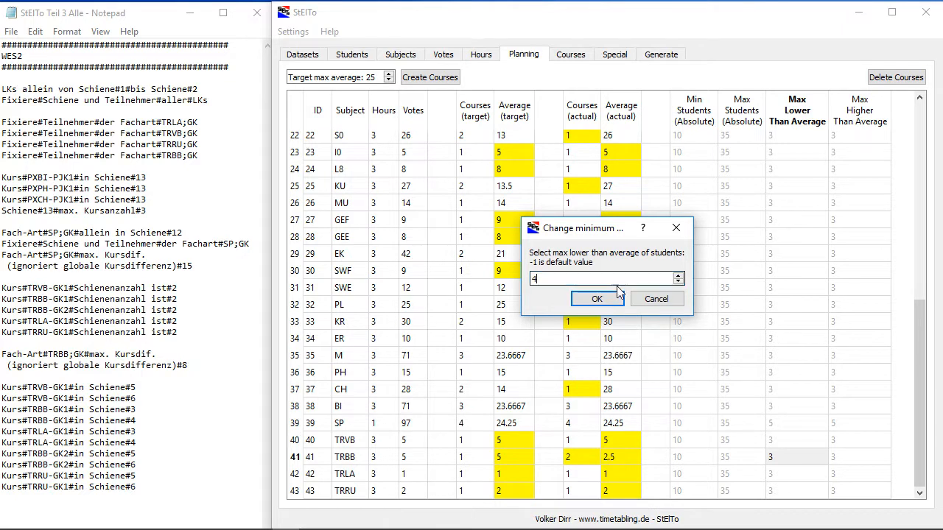
{"action": "left_click", "coordinate": [598, 298]}
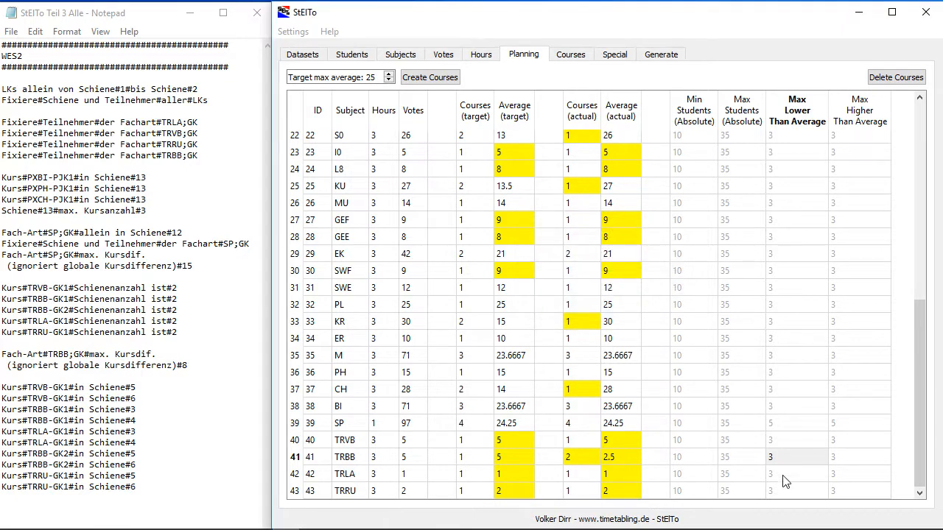
{"action": "double_click", "coordinate": [854, 458]}
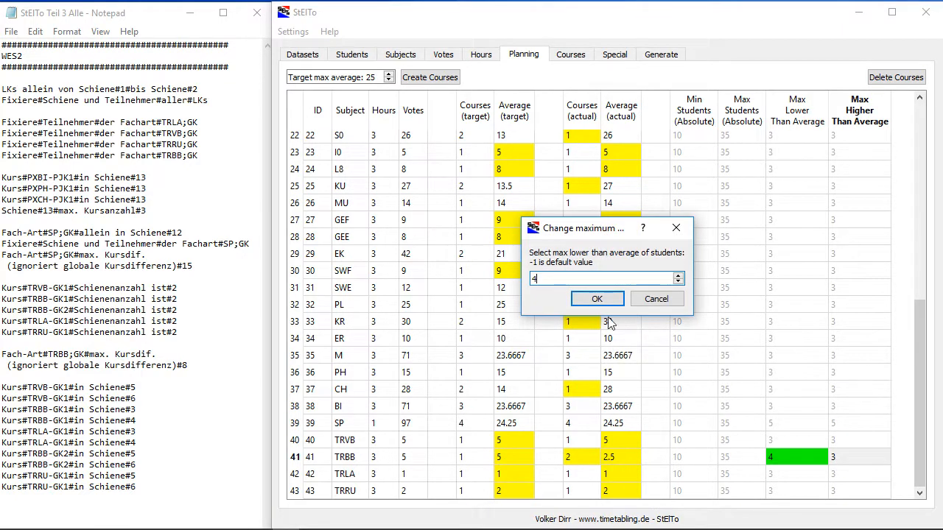
{"action": "left_click", "coordinate": [596, 298]}
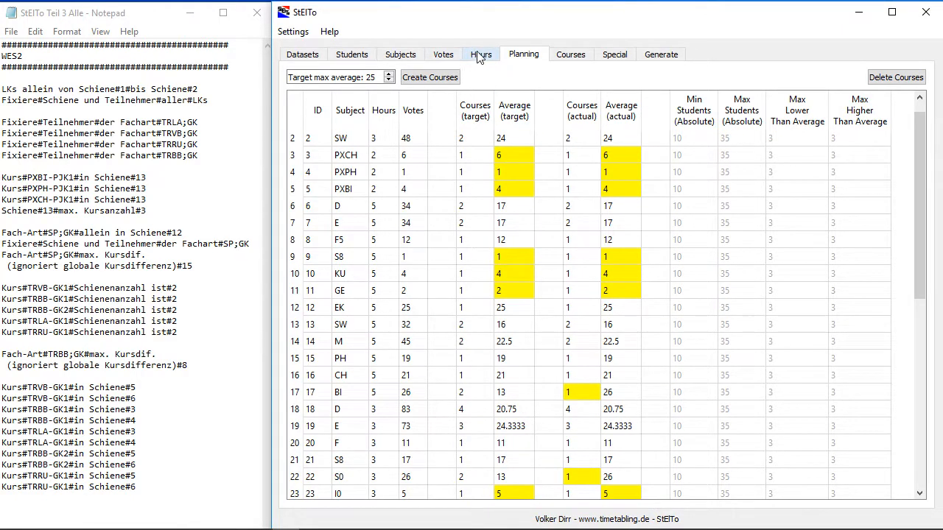
Step: Reduce Max Course Conflicts to 300 for the 3-hour subjects and generate the plan
{"action": "left_click", "coordinate": [442, 56]}
{"action": "left_click", "coordinate": [479, 56]}
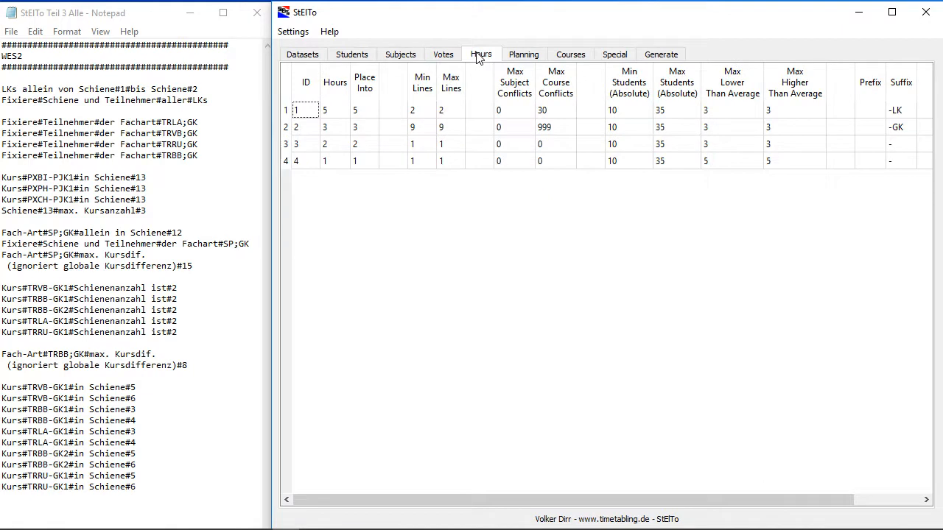
{"action": "double_click", "coordinate": [556, 130]}
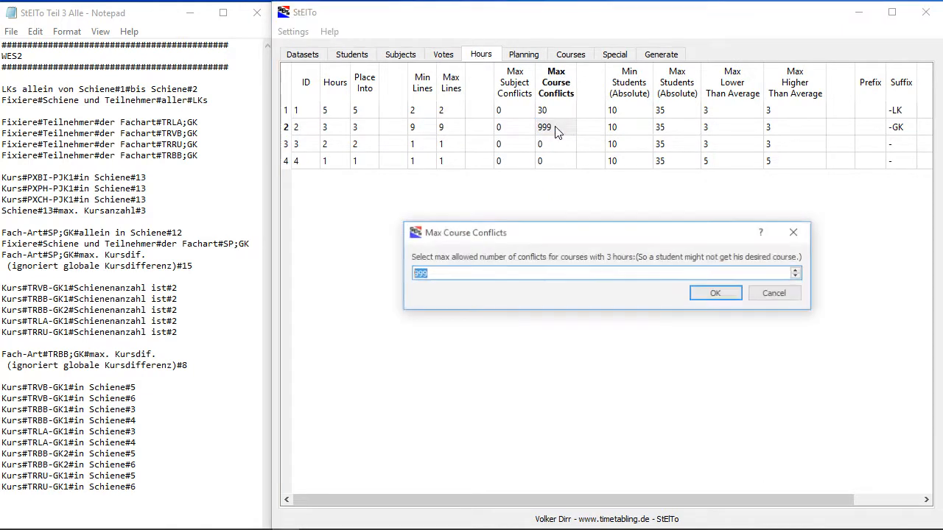
{"action": "type", "text": "300"}
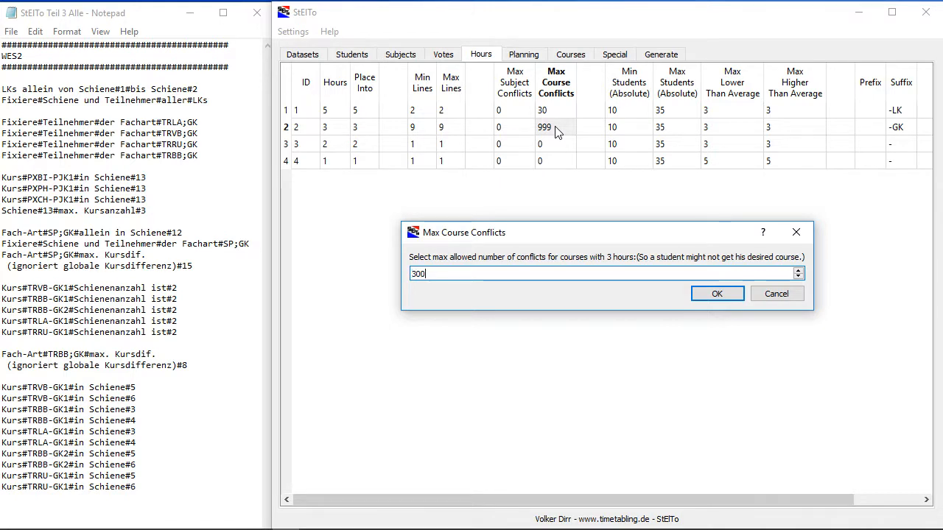
{"action": "key", "text": "Escape"}
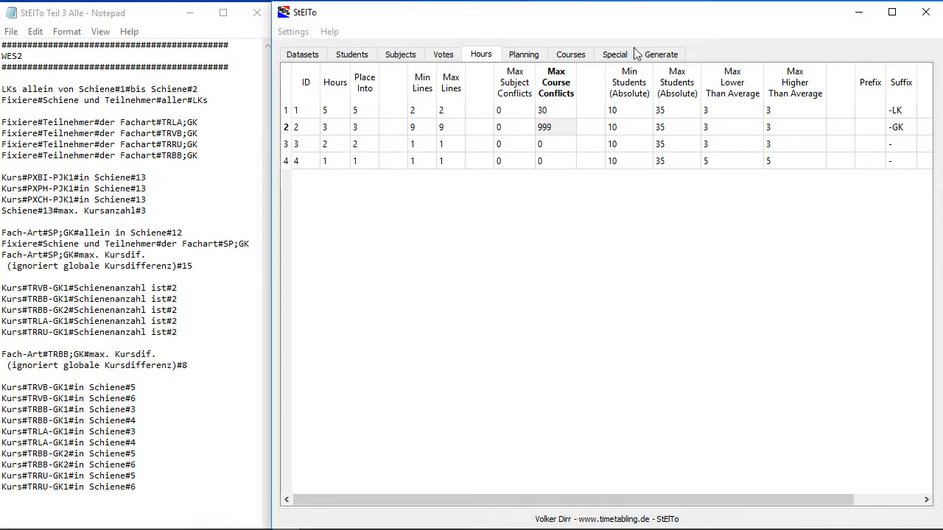
{"action": "left_click", "coordinate": [659, 54]}
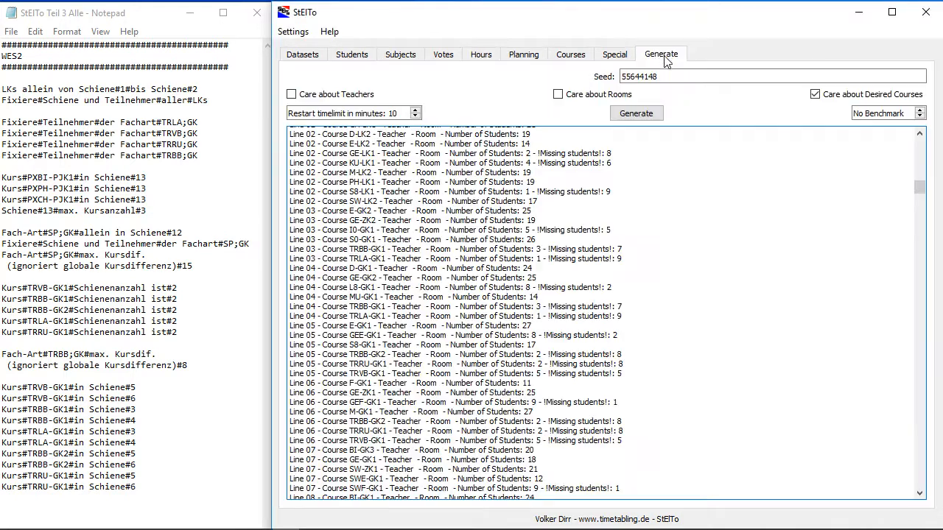
{"action": "left_click", "coordinate": [637, 115]}
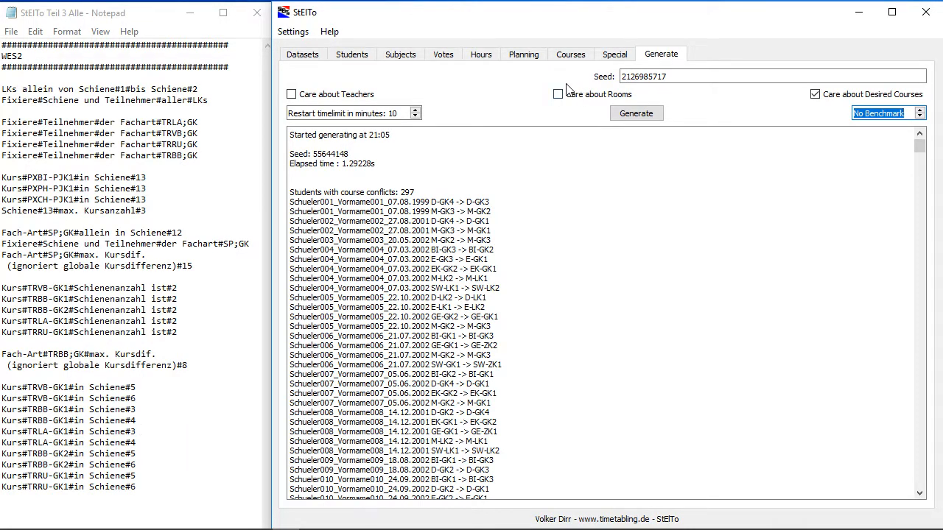
Step: Make the generation care about rooms and teachers, check the teachers assigned to the courses, and generate the plan
{"action": "left_click", "coordinate": [485, 58]}
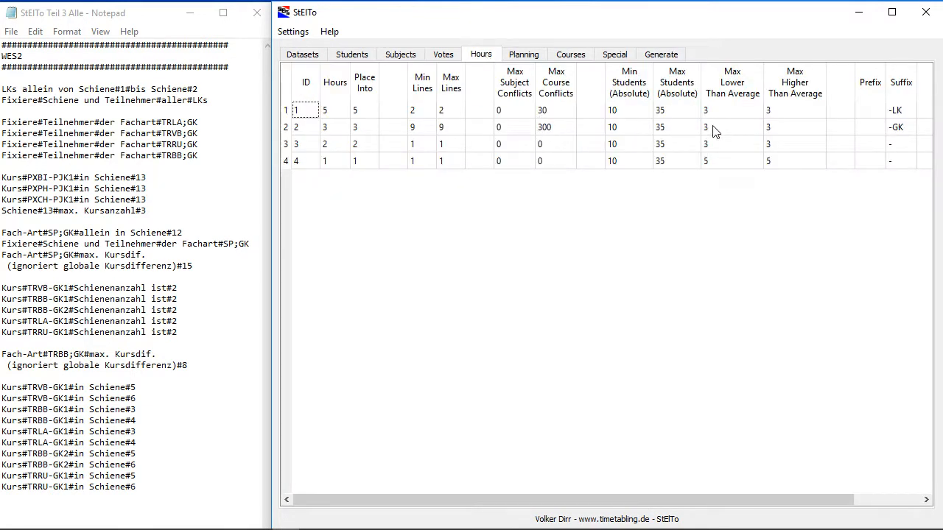
{"action": "left_click", "coordinate": [668, 57]}
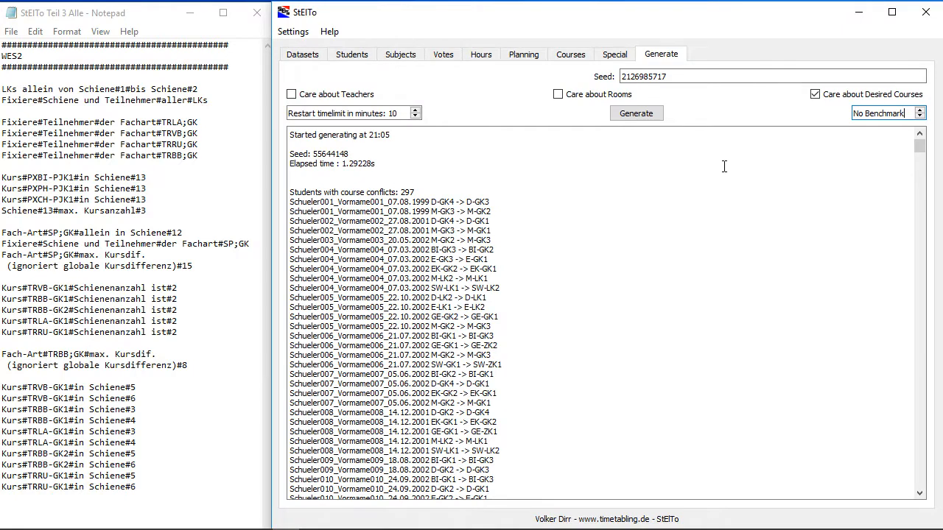
{"action": "left_click", "coordinate": [560, 95]}
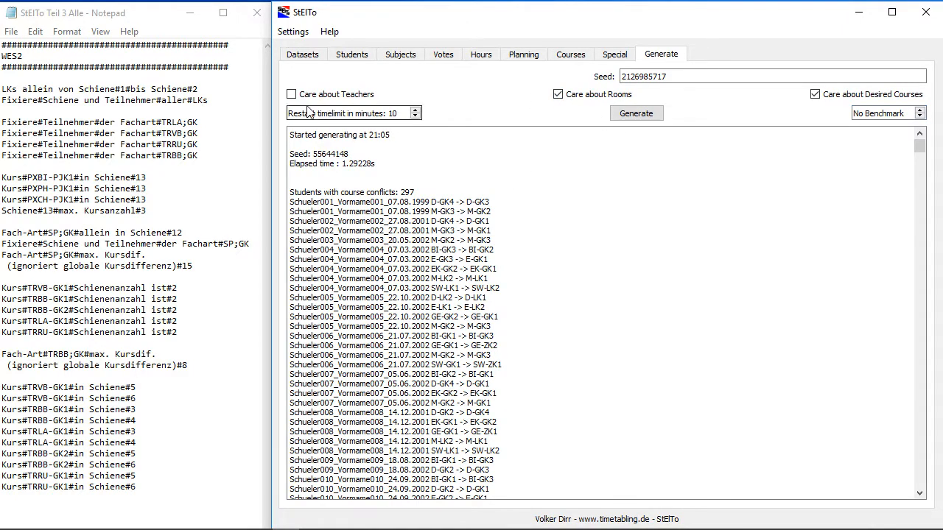
{"action": "left_click", "coordinate": [525, 58]}
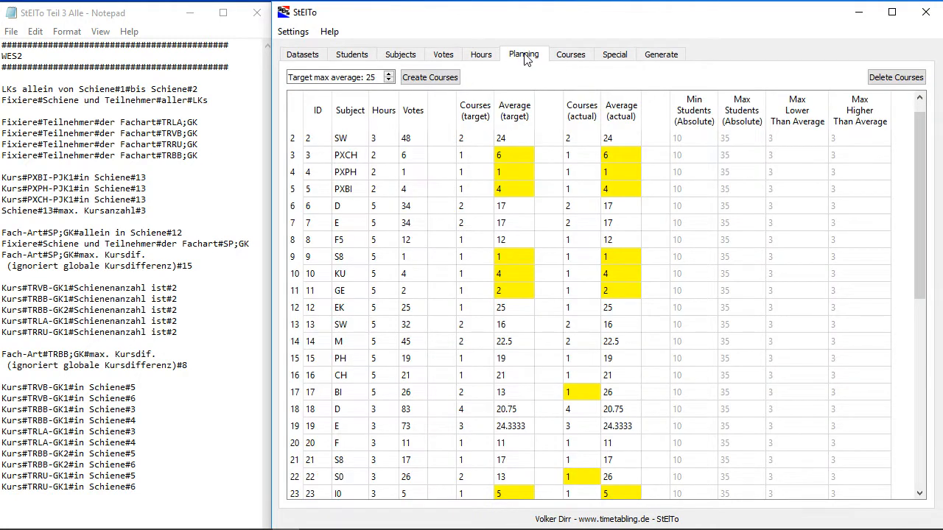
{"action": "left_click", "coordinate": [567, 56]}
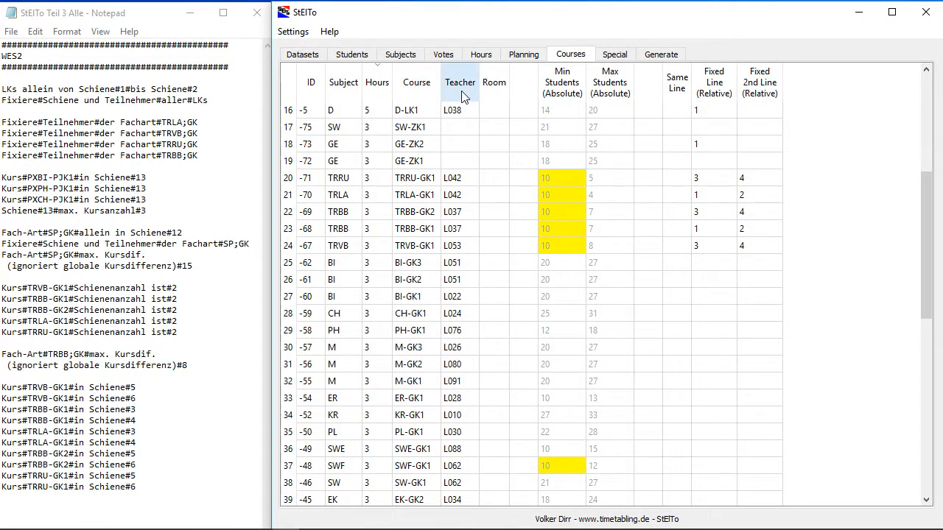
{"action": "scroll", "coordinate": [474, 130], "scroll_direction": "down", "scroll_amount": 9}
{"action": "scroll", "coordinate": [473, 130], "scroll_direction": "up", "scroll_amount": 14}
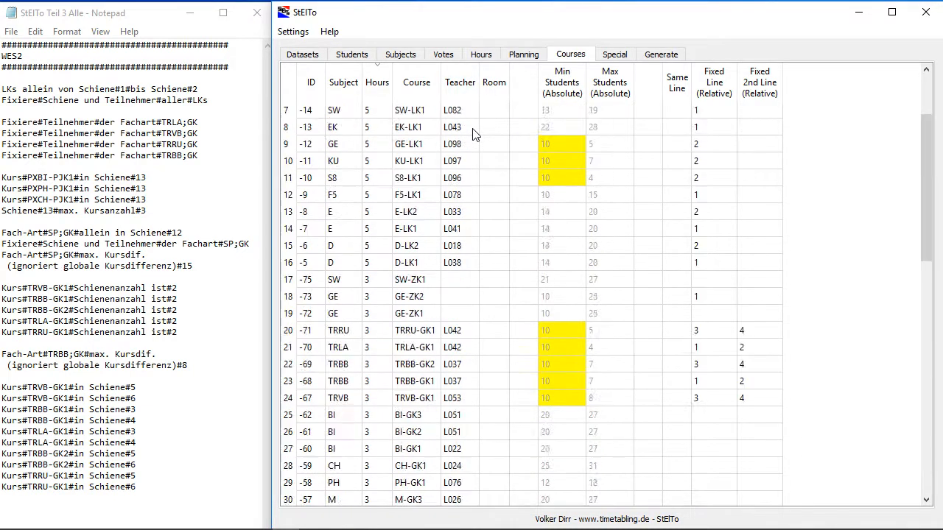
{"action": "scroll", "coordinate": [467, 148], "scroll_direction": "down", "scroll_amount": 14}
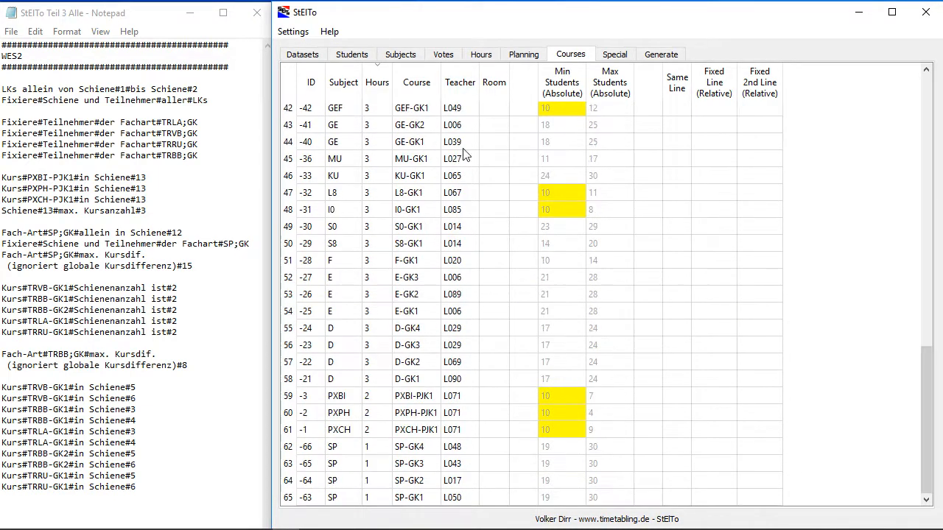
{"action": "left_click", "coordinate": [660, 54]}
{"action": "left_click", "coordinate": [641, 113]}
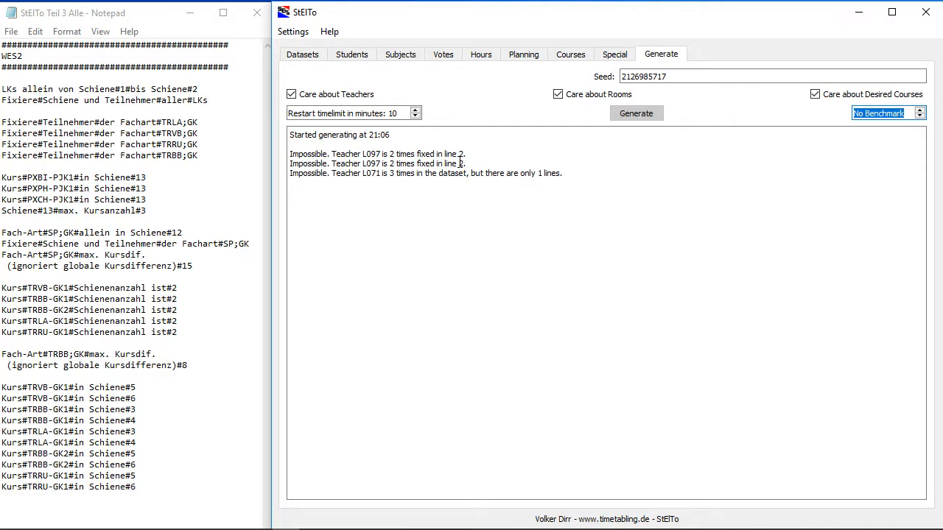
Step: Sort the courses by teacher and check which ones teachers L071 and L097 share against the generation messages
{"action": "left_click", "coordinate": [524, 59]}
{"action": "left_click", "coordinate": [570, 57]}
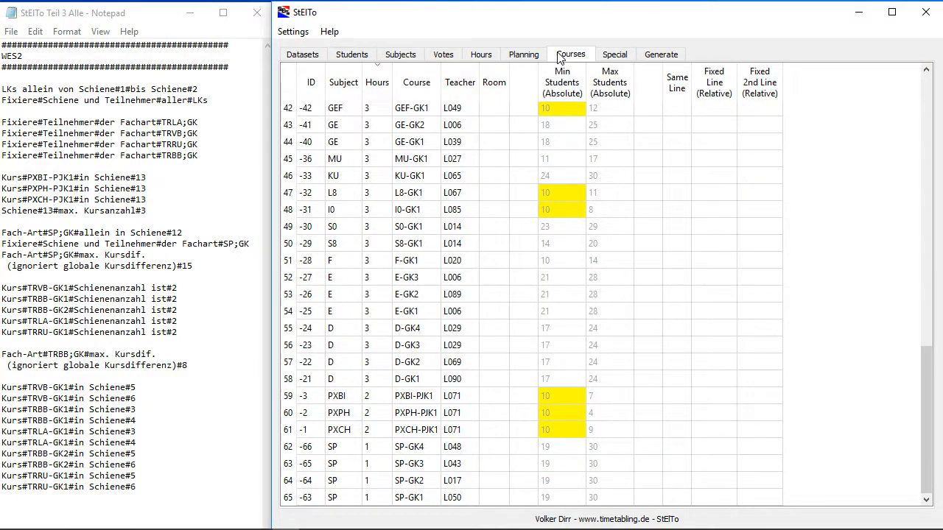
{"action": "left_click", "coordinate": [452, 82]}
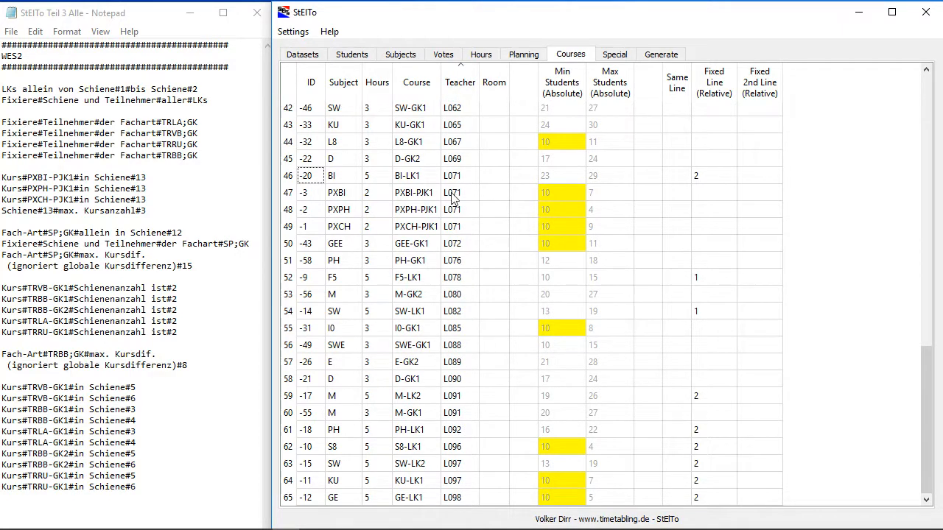
{"action": "left_click", "coordinate": [667, 55]}
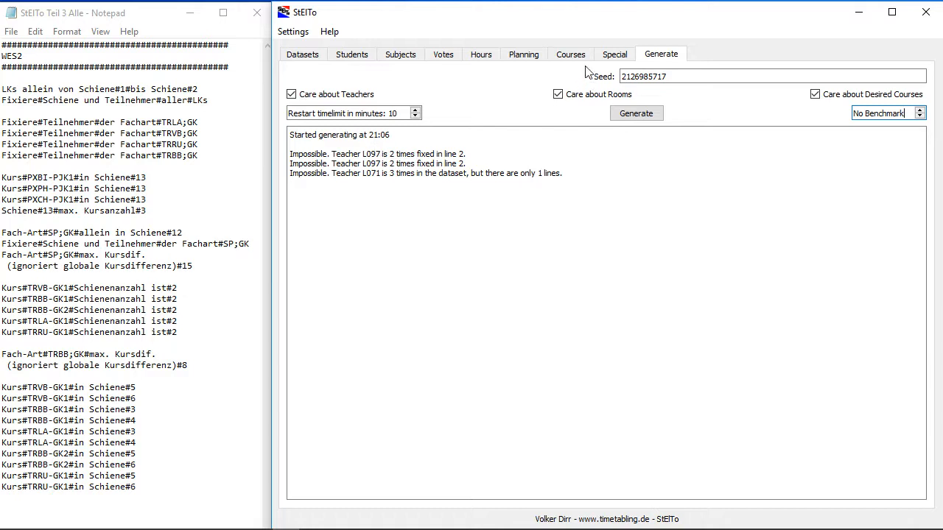
Step: Change the teacher of course SW-LK2 to x and return to the generation messages
{"action": "left_click", "coordinate": [534, 60]}
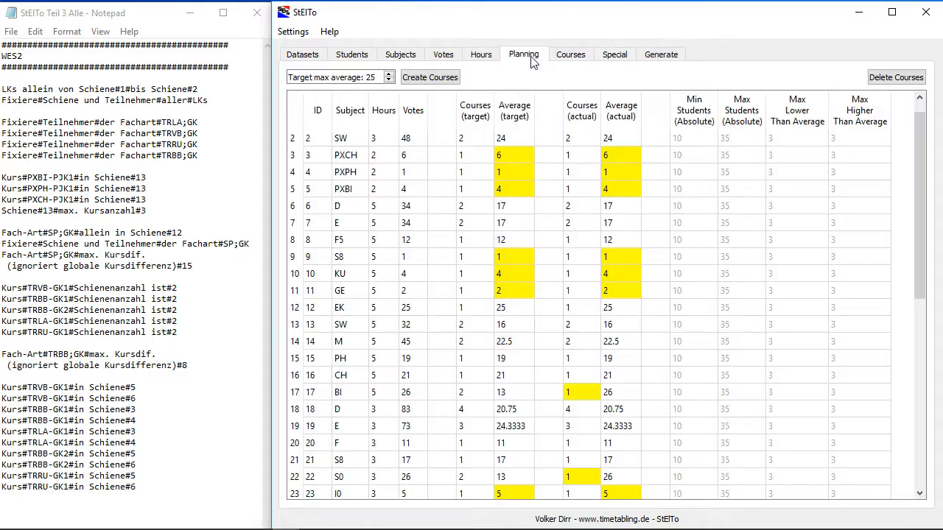
{"action": "left_click", "coordinate": [575, 62]}
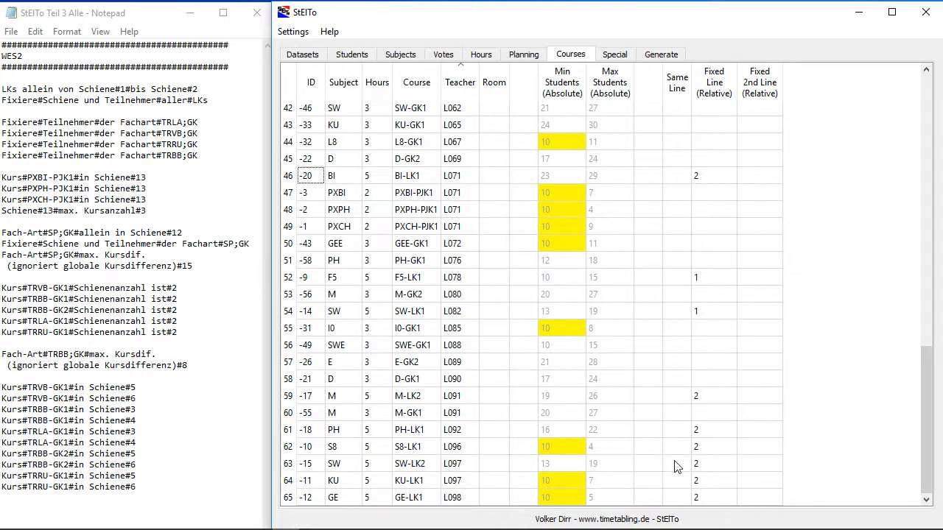
{"action": "double_click", "coordinate": [457, 465]}
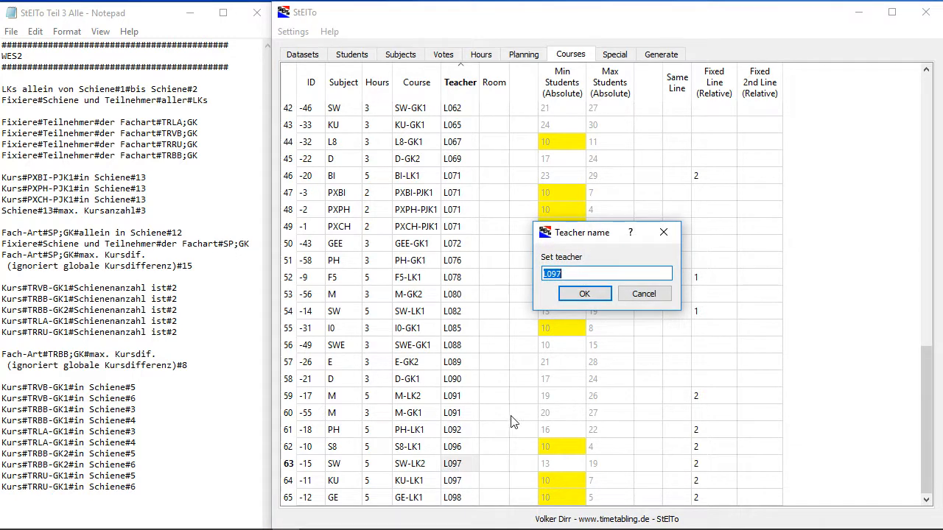
{"action": "type", "text": "x"}
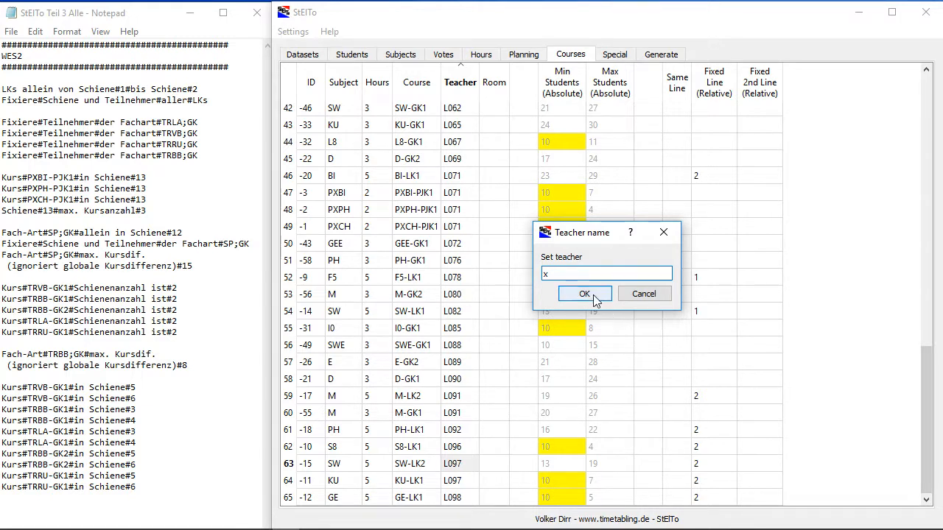
{"action": "left_click", "coordinate": [592, 295]}
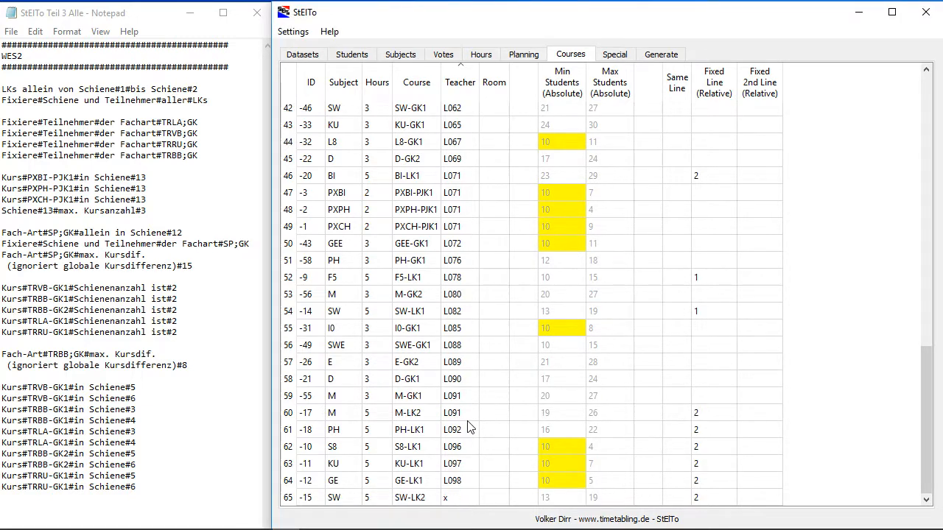
{"action": "left_click", "coordinate": [663, 54]}
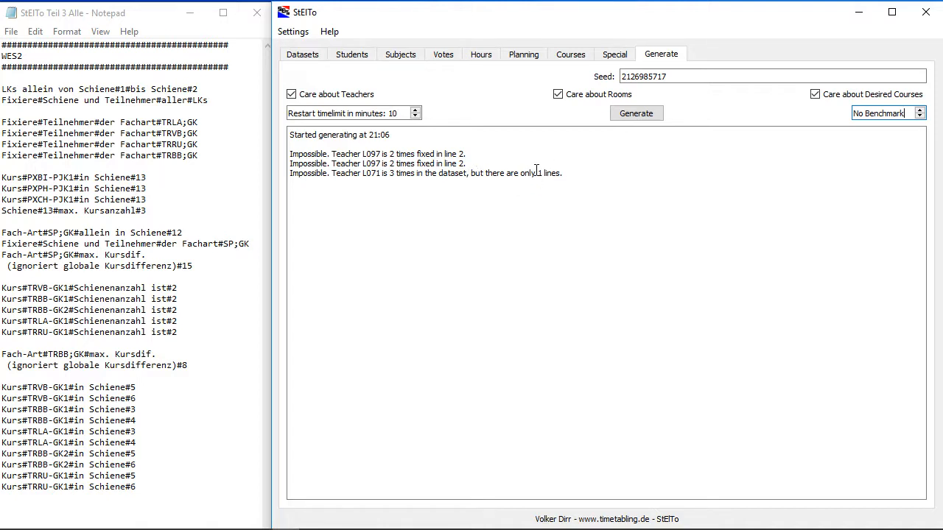
Step: Change the teacher of course PXBI-PJK1 to 1 and the teacher of course PXPH-PJK1 to 2
{"action": "left_click", "coordinate": [573, 56]}
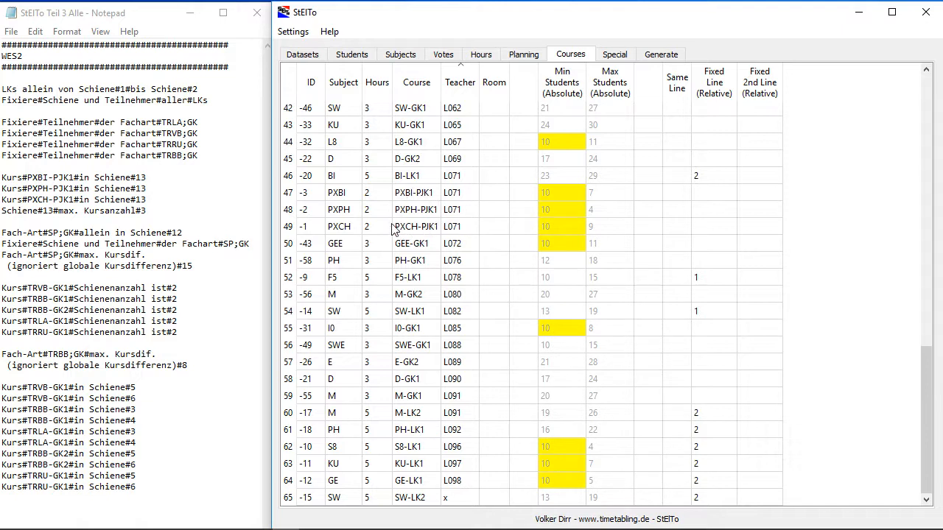
{"action": "left_click", "coordinate": [457, 197]}
{"action": "double_click", "coordinate": [455, 197]}
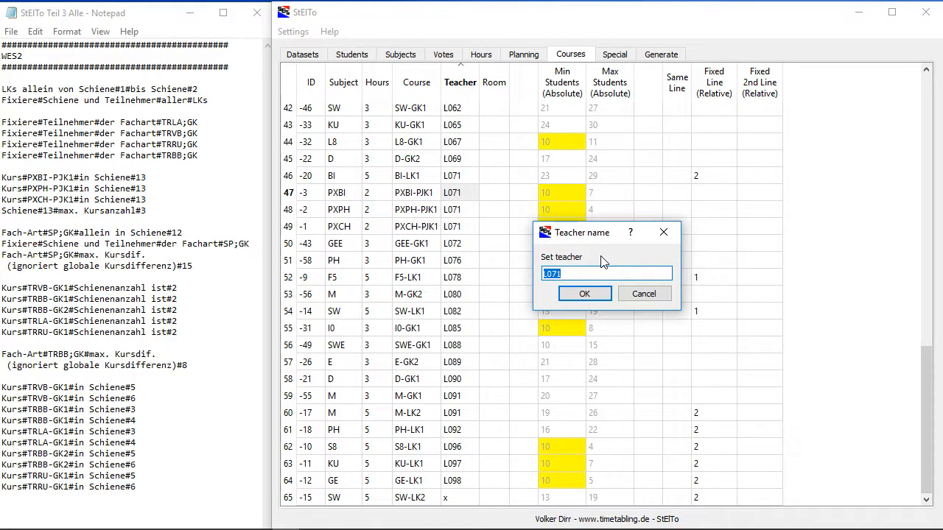
{"action": "type", "text": "x"}
{"action": "left_click", "coordinate": [586, 291]}
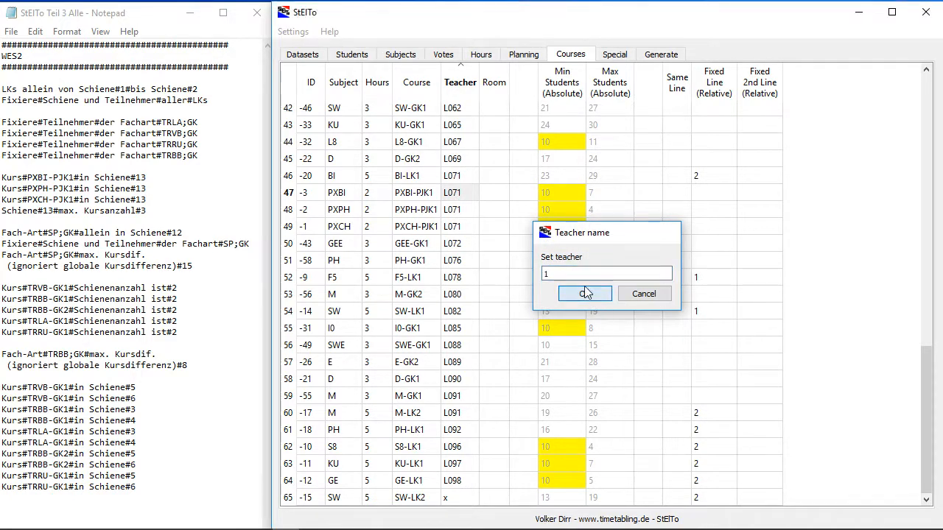
{"action": "double_click", "coordinate": [456, 209]}
{"action": "type", "text": "2"}
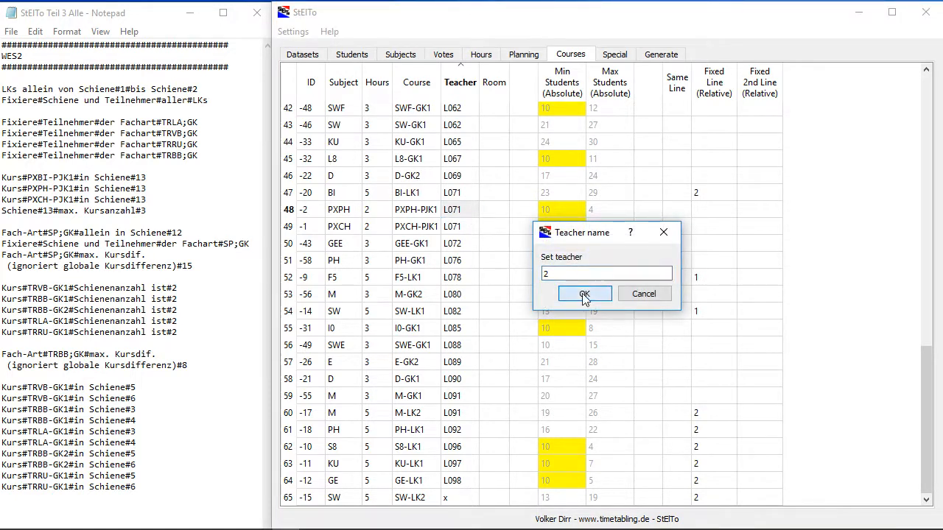
{"action": "left_click", "coordinate": [584, 294]}
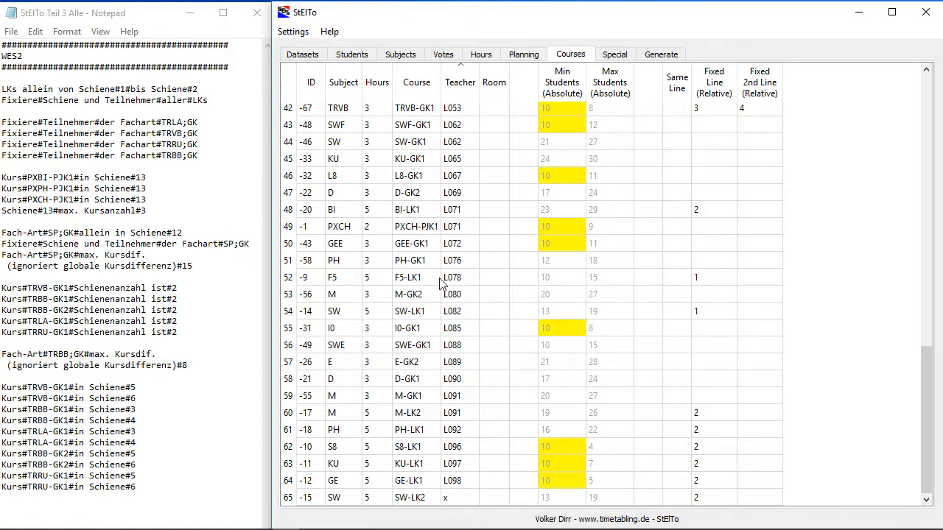
Step: Generate the plan with the reassigned teachers and open the conflict limits for the hour groups
{"action": "left_click", "coordinate": [663, 56]}
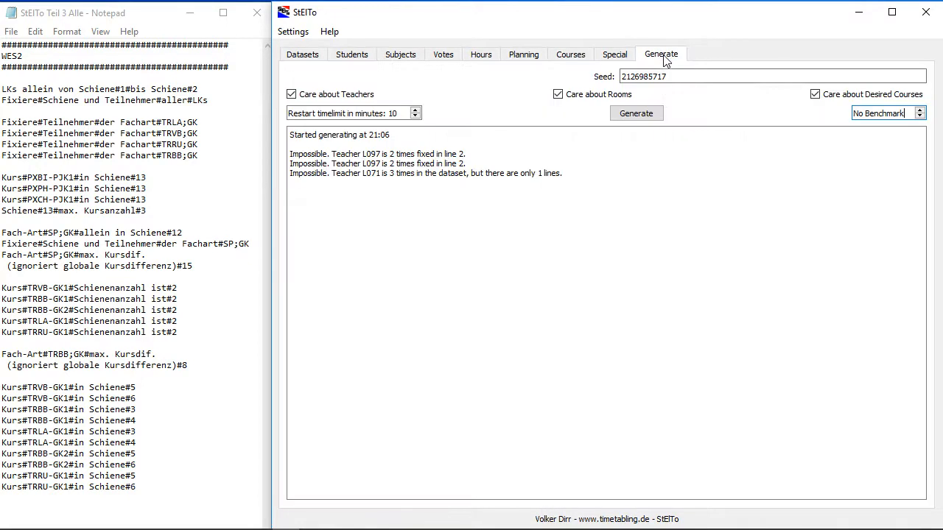
{"action": "left_click", "coordinate": [635, 114]}
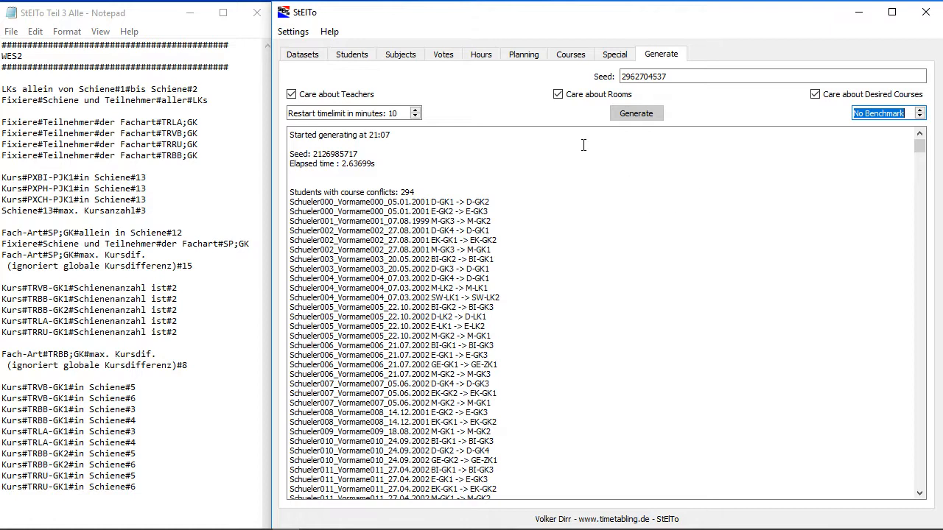
{"action": "left_click", "coordinate": [481, 55]}
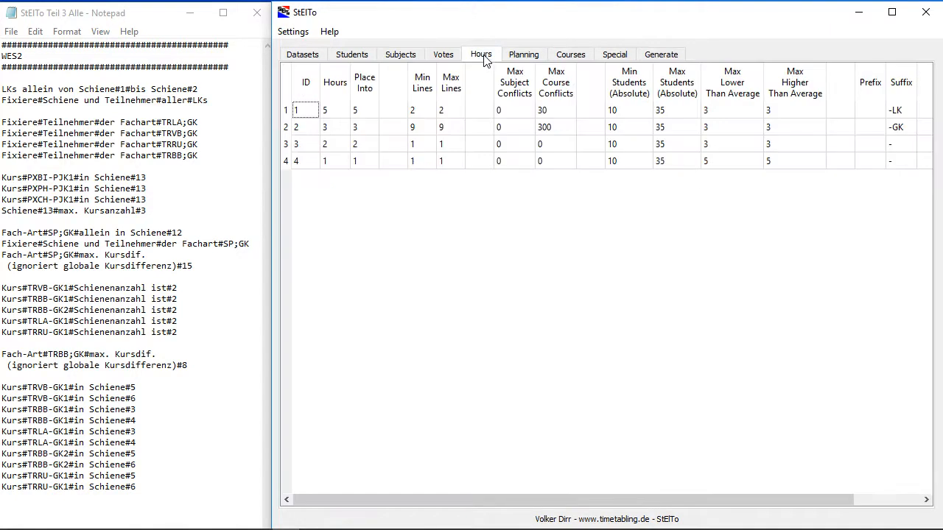